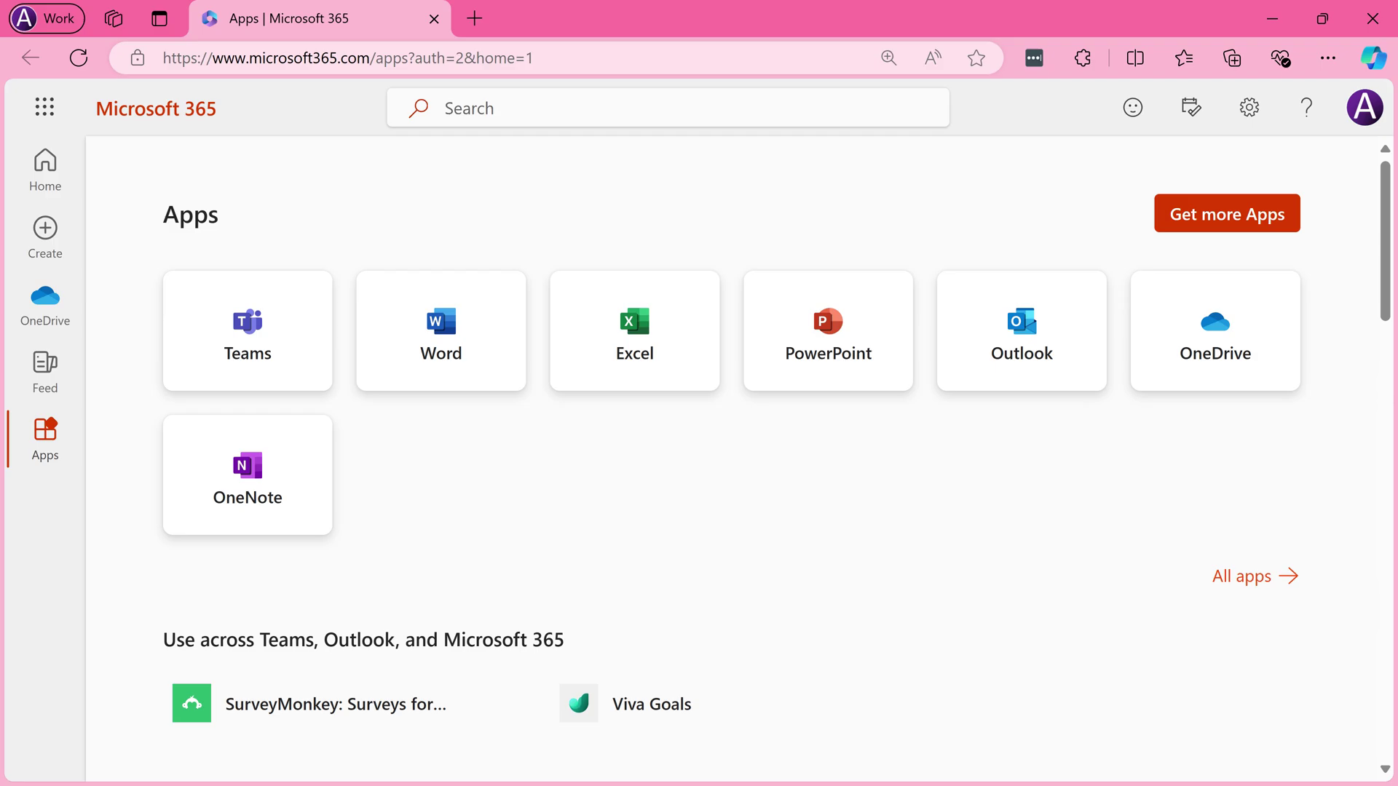
Open the developer tools in Microsoft Edge with F12
{"action": "key", "text": "F12"}
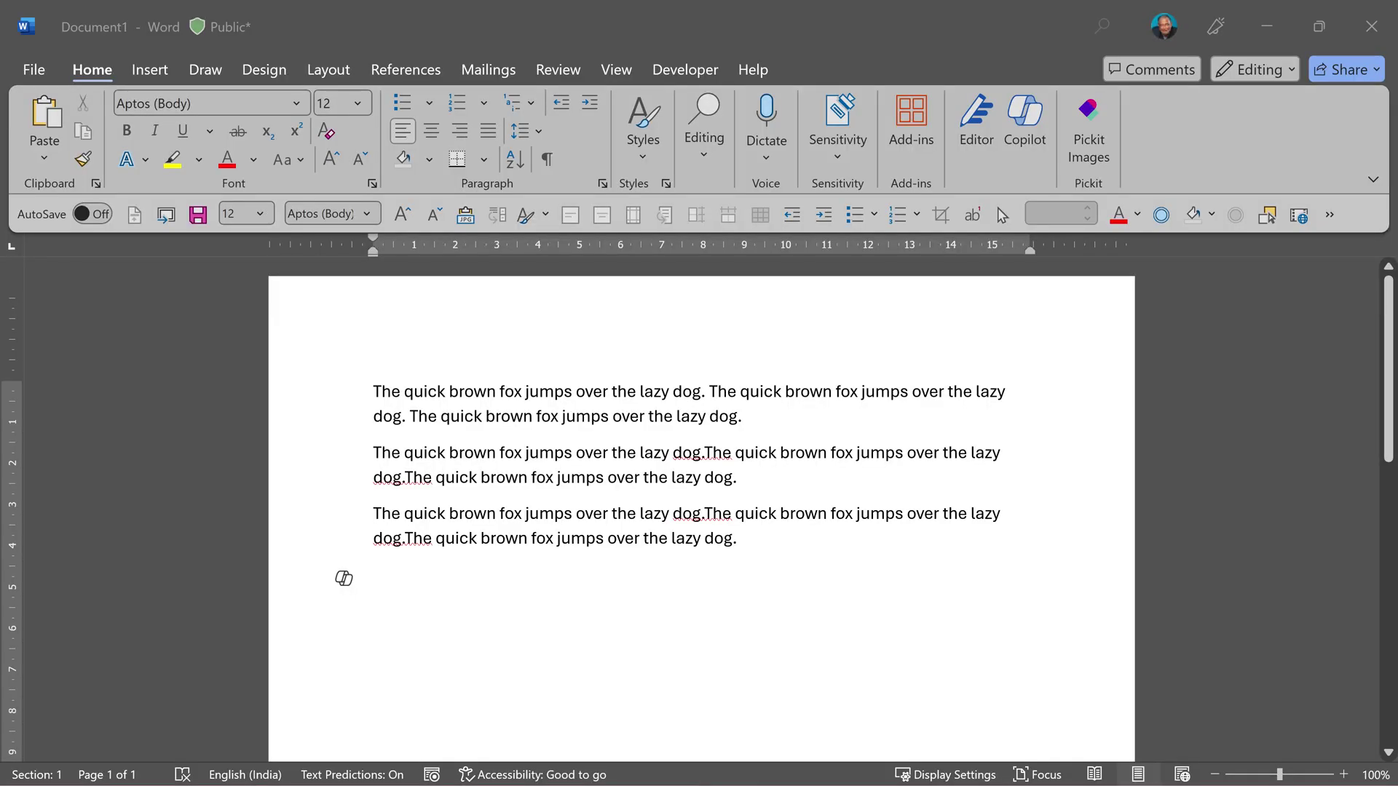
Bring up the Save As window for the quick brown fox document in Word
{"action": "key", "text": "F12"}
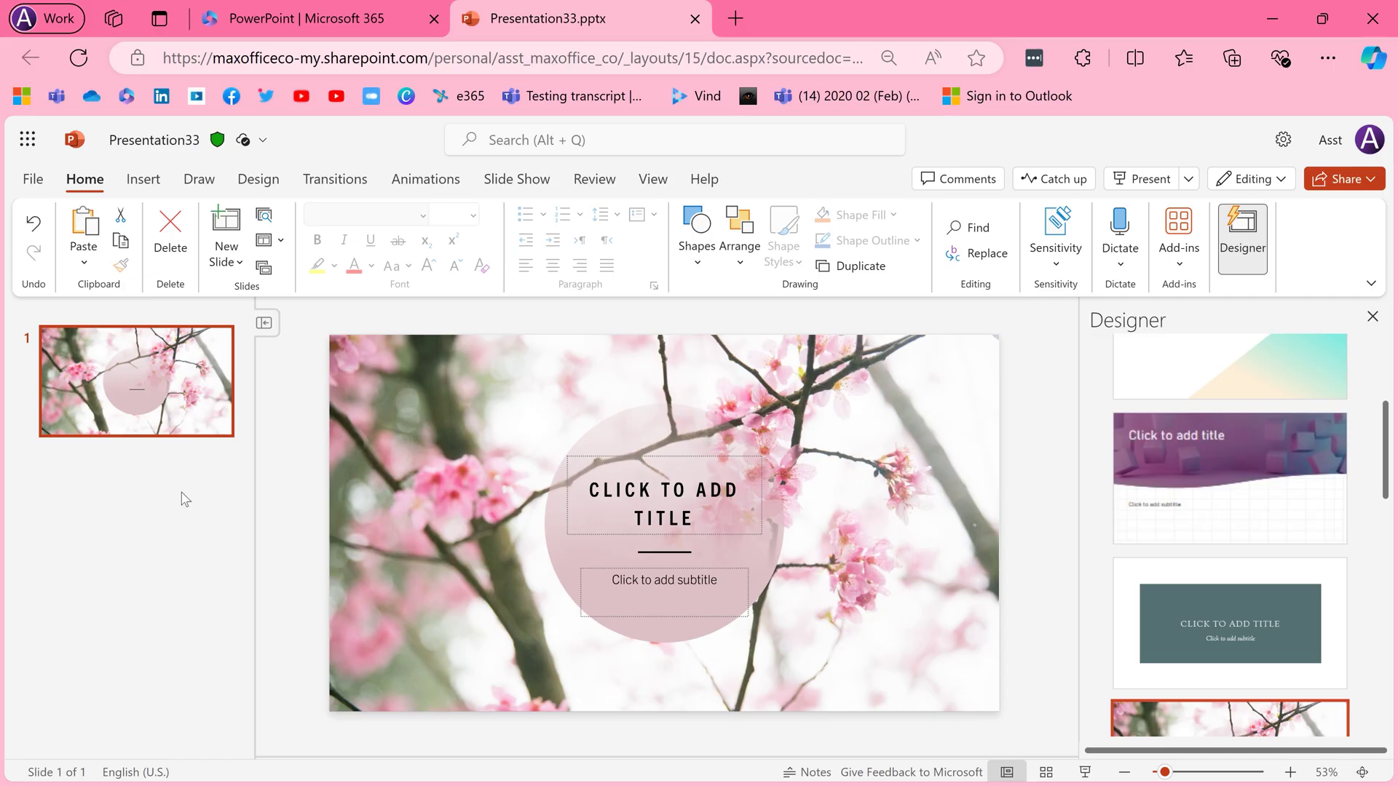
{"action": "key", "text": "F11"}
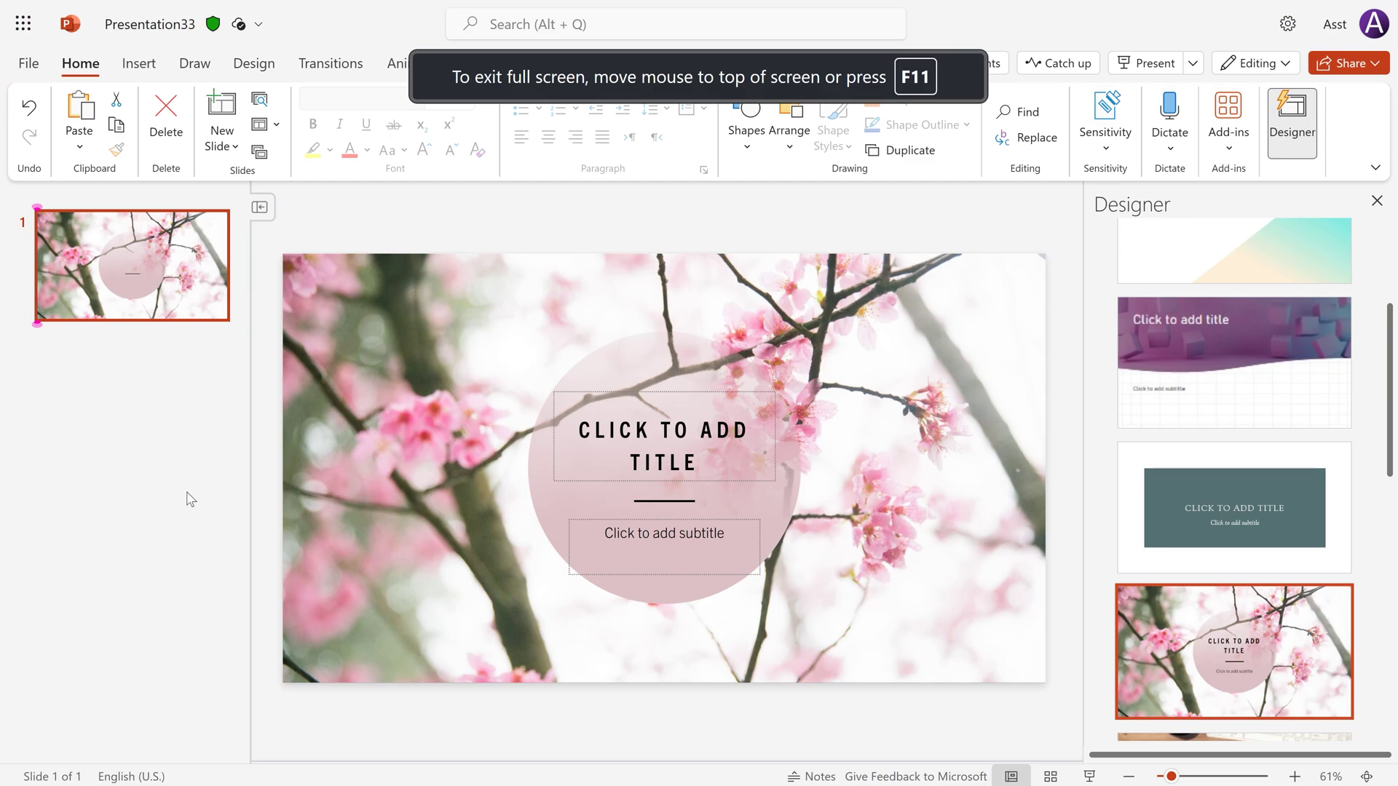
{"action": "key", "text": "F11"}
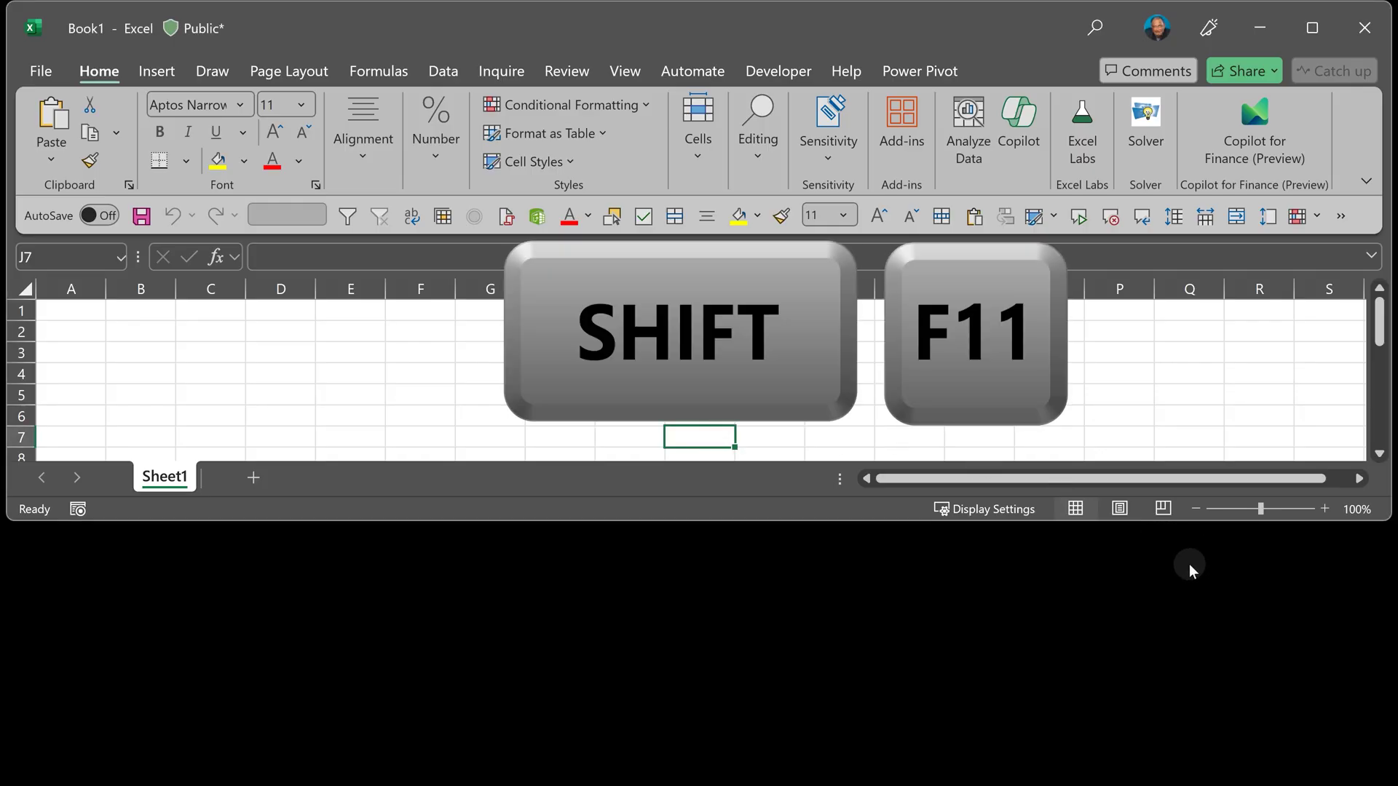
Insert nine blank worksheets into the Excel workbook, five and then four more, using Shift+F11
{"action": "key", "text": "shift+F11"}
{"action": "key", "text": "shift+F11"}
{"action": "key", "text": "shift+F11"}
{"action": "key", "text": "shift+F11"}
{"action": "key", "text": "shift+F11"}
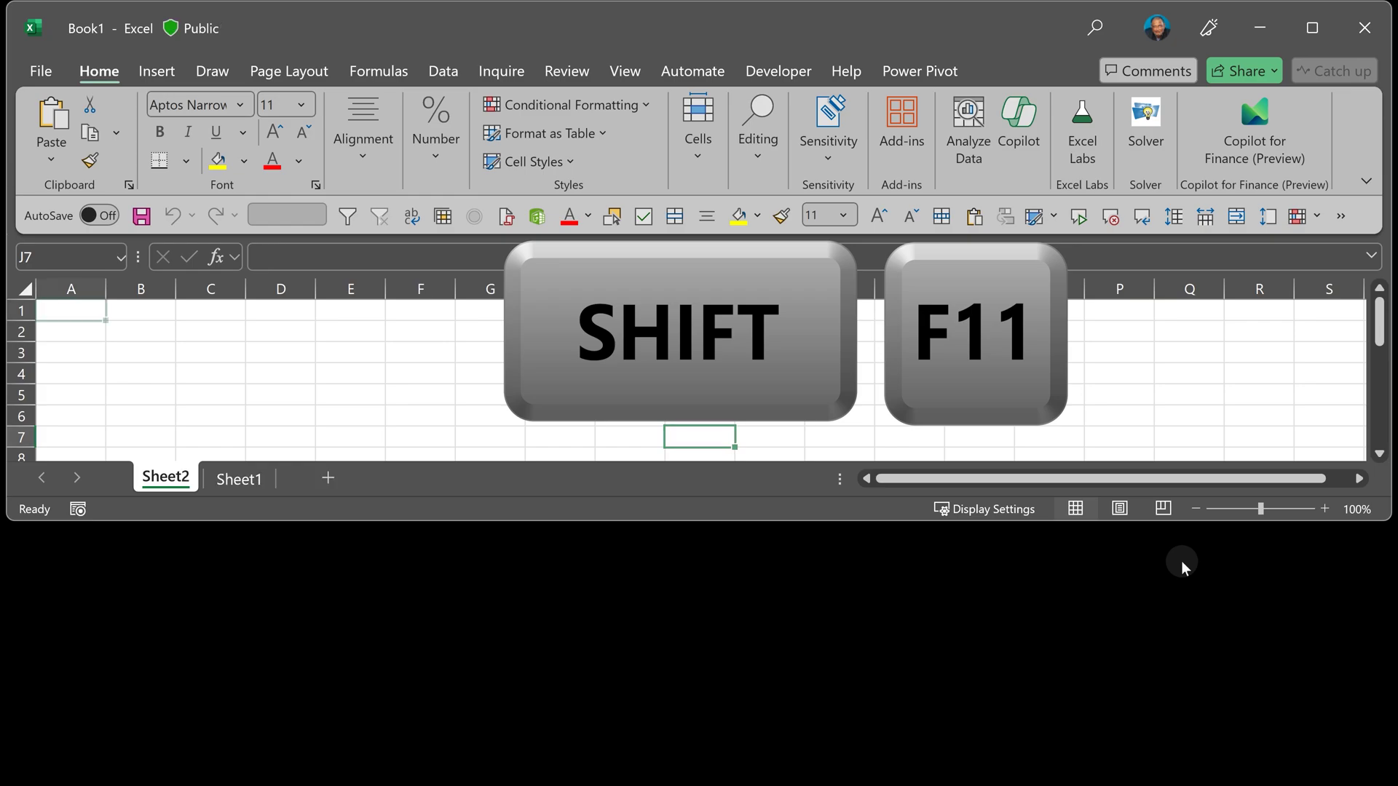
{"action": "key", "text": "shift+F11"}
{"action": "key", "text": "shift+F11"}
{"action": "key", "text": "shift+F11"}
{"action": "key", "text": "shift+F11"}
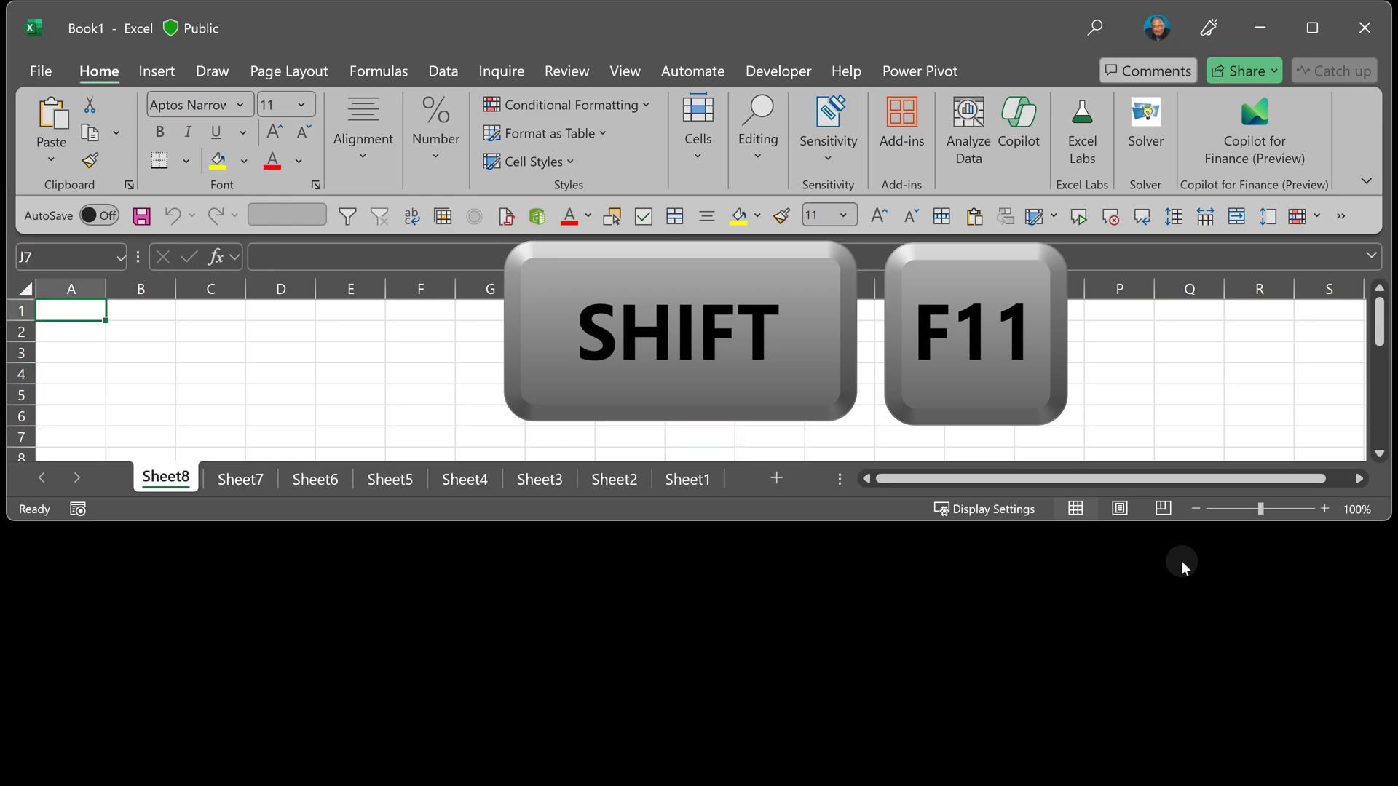
Open the VBA editor, then clear all formatting from Word's second paragraph via the H, E KeyTips
{"action": "key", "text": "alt+F11"}
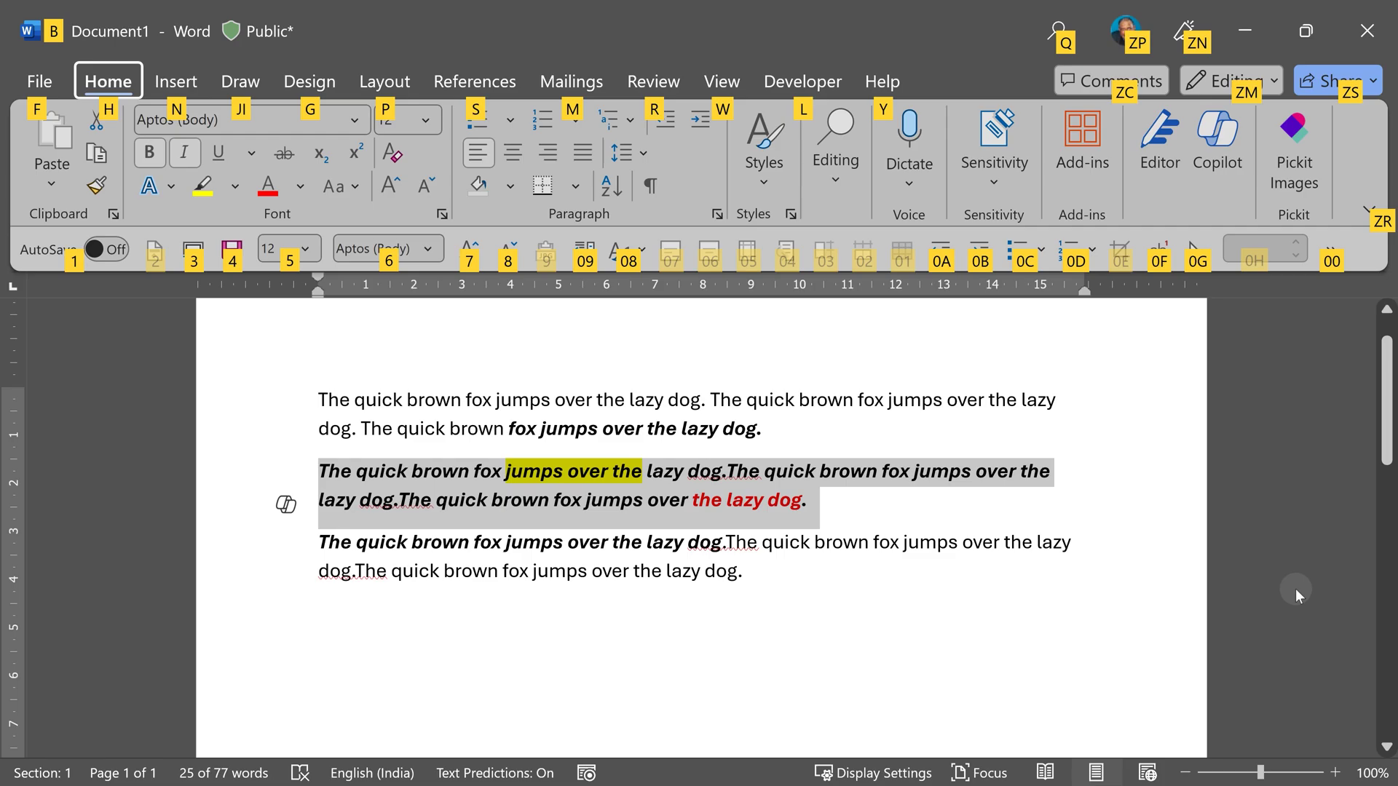
{"action": "key", "text": "h"}
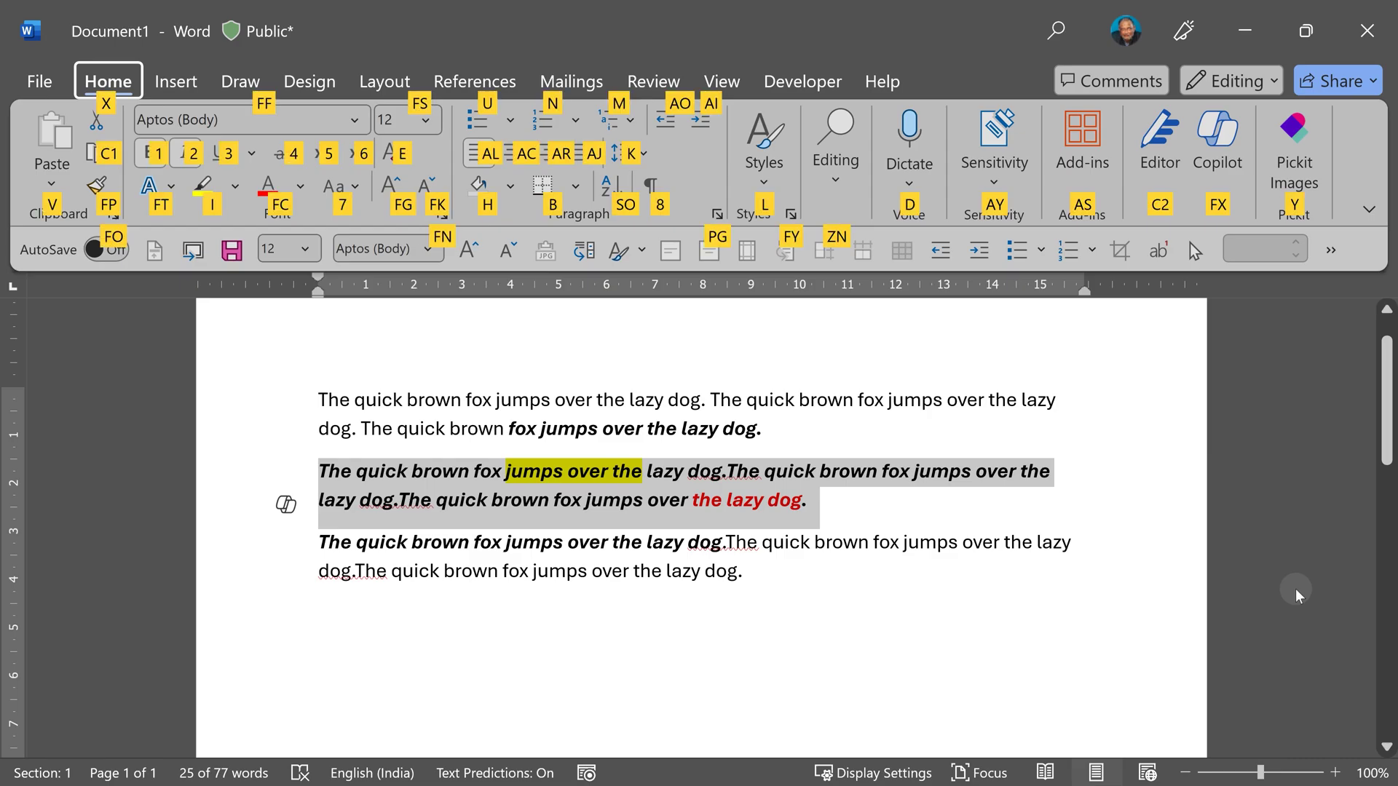
{"action": "key", "text": "e"}
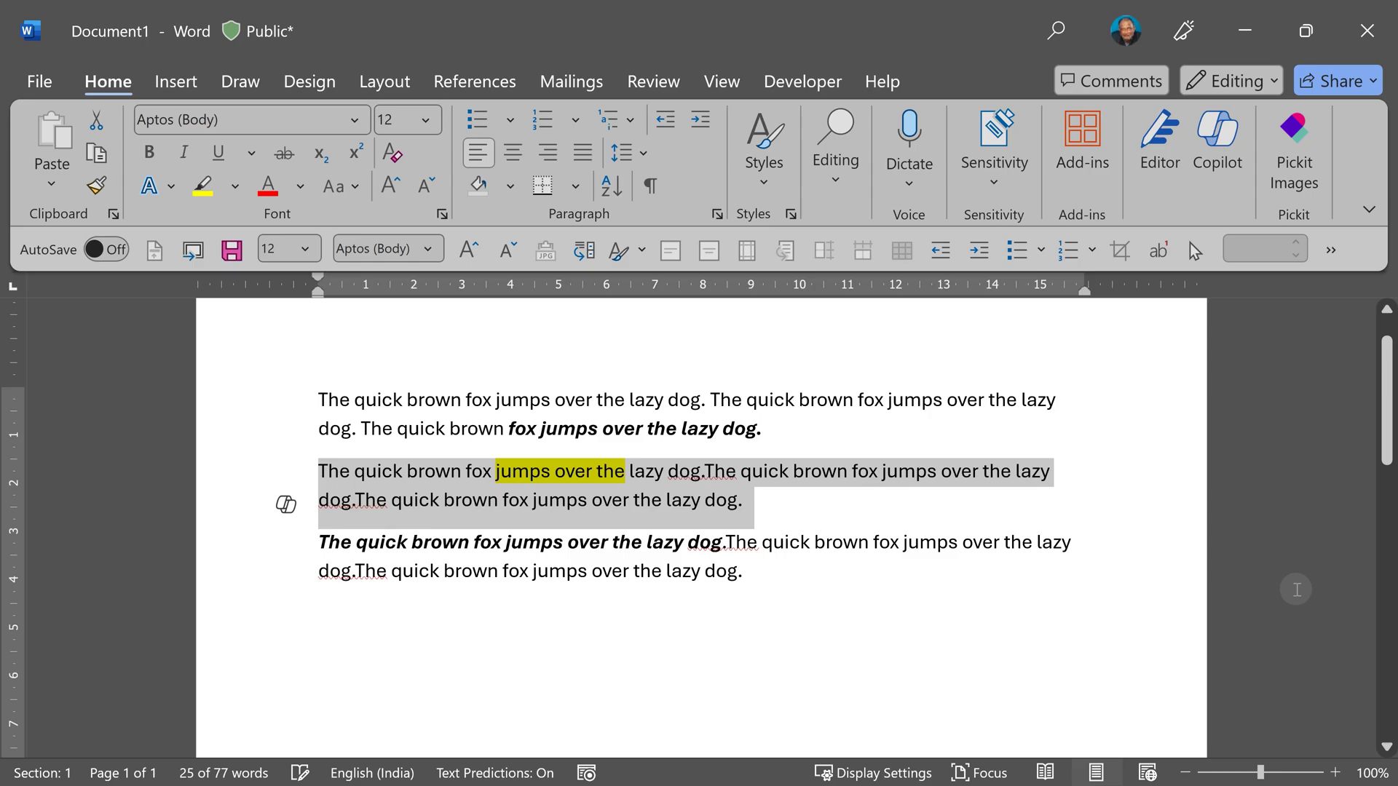
Restore and re-maximise the Word window with the cursor at line one's end, then show the shortcut menu
{"action": "key", "text": "ctrl+F10"}
{"action": "left_click", "coordinate": [1102, 438]}
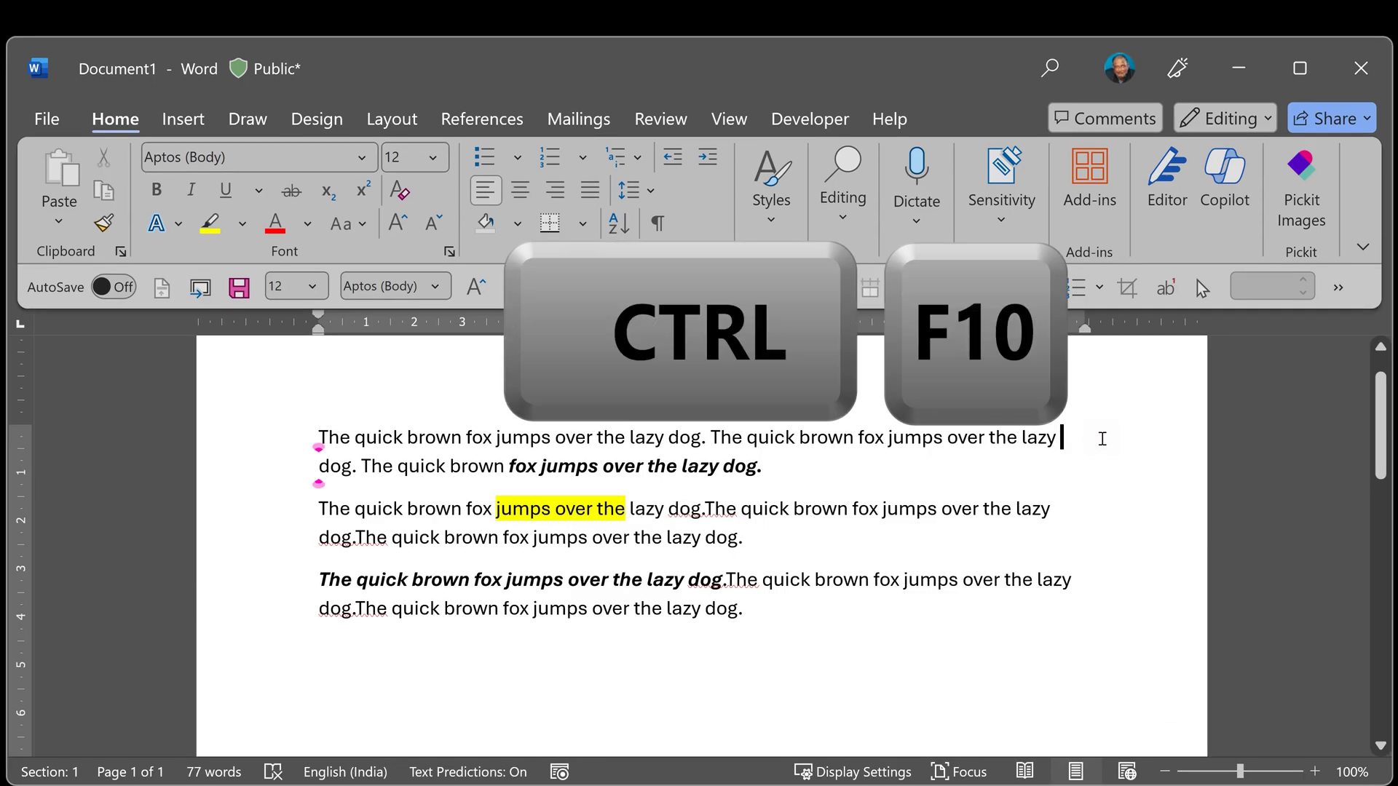
{"action": "key", "text": "ctrl+F10"}
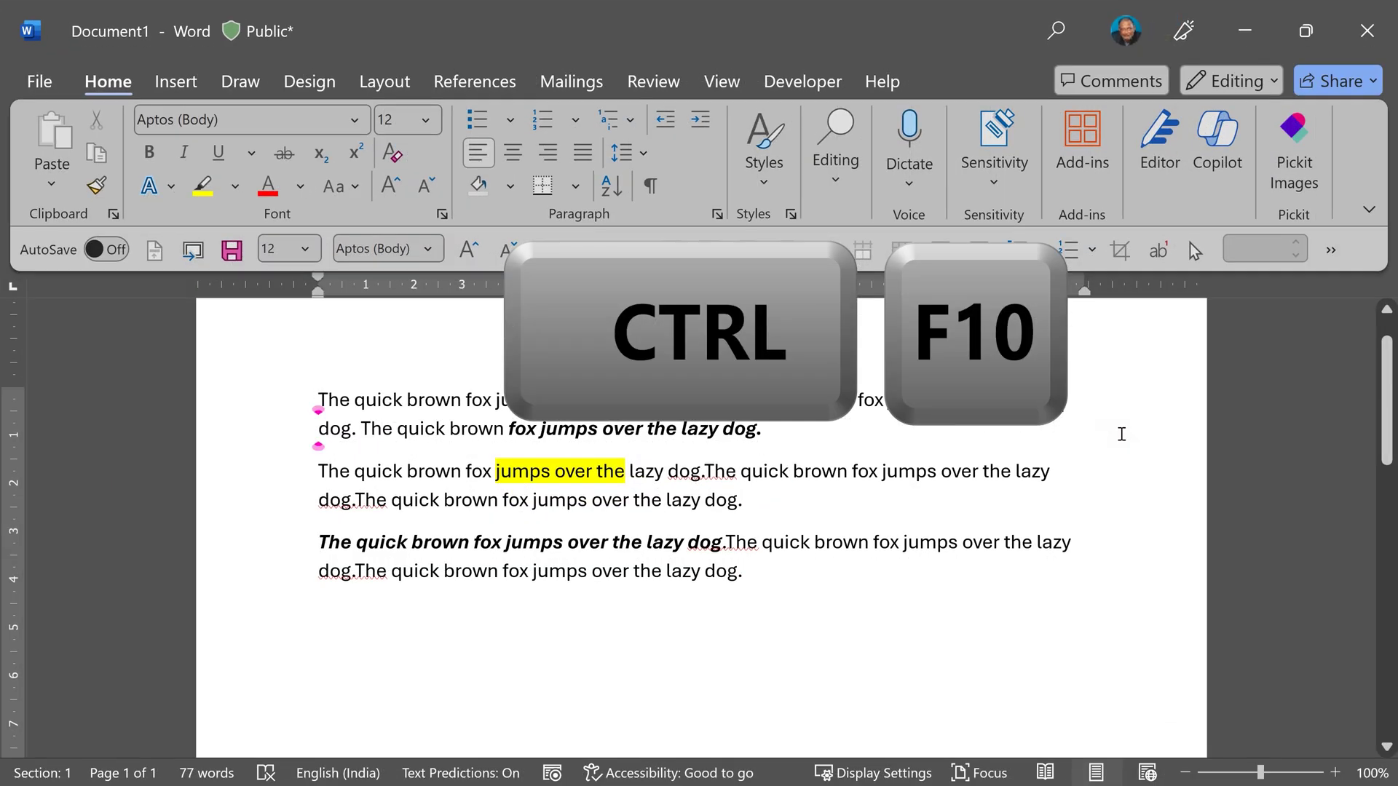
{"action": "key", "text": "shift+F10"}
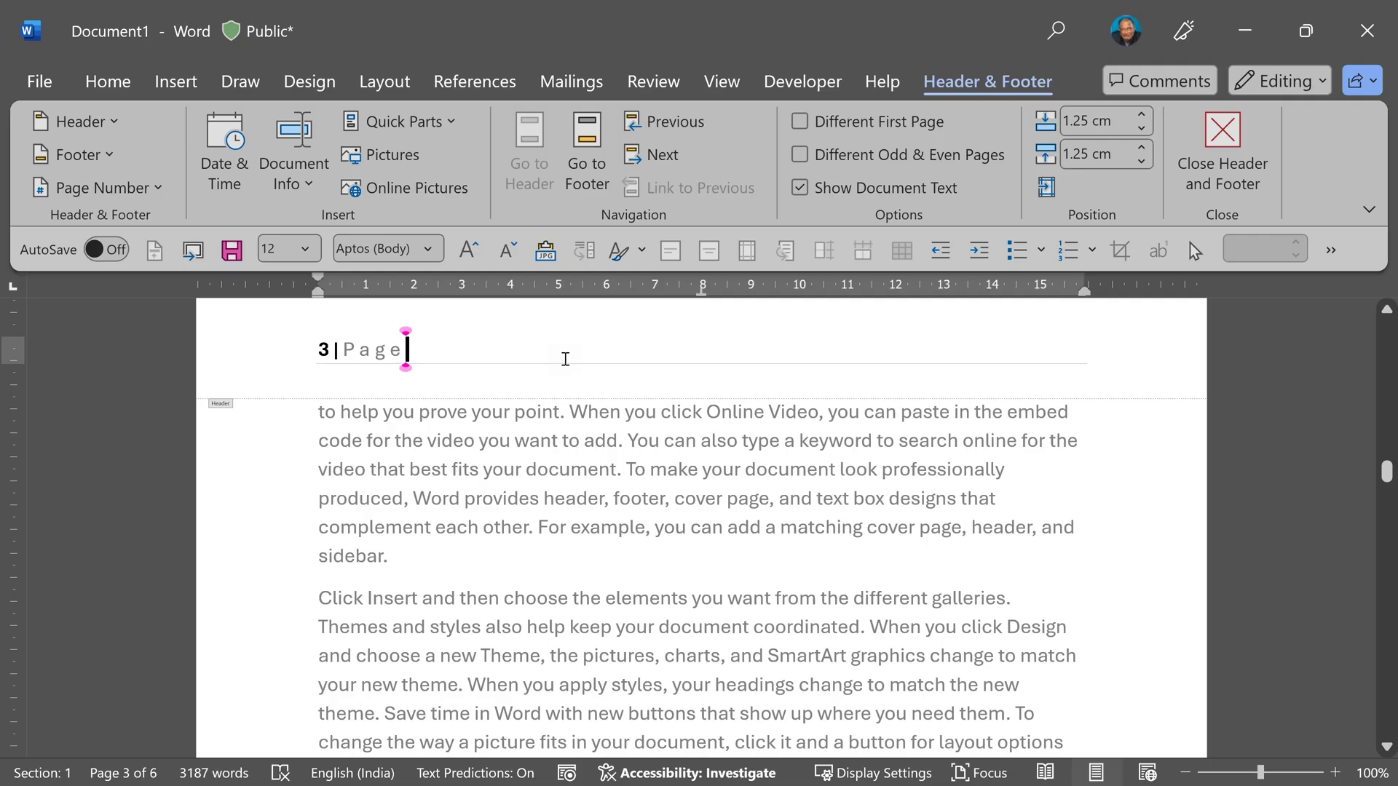
Insert an empty field after the word Page in the header, then remove it
{"action": "key", "text": "ctrl+F9"}
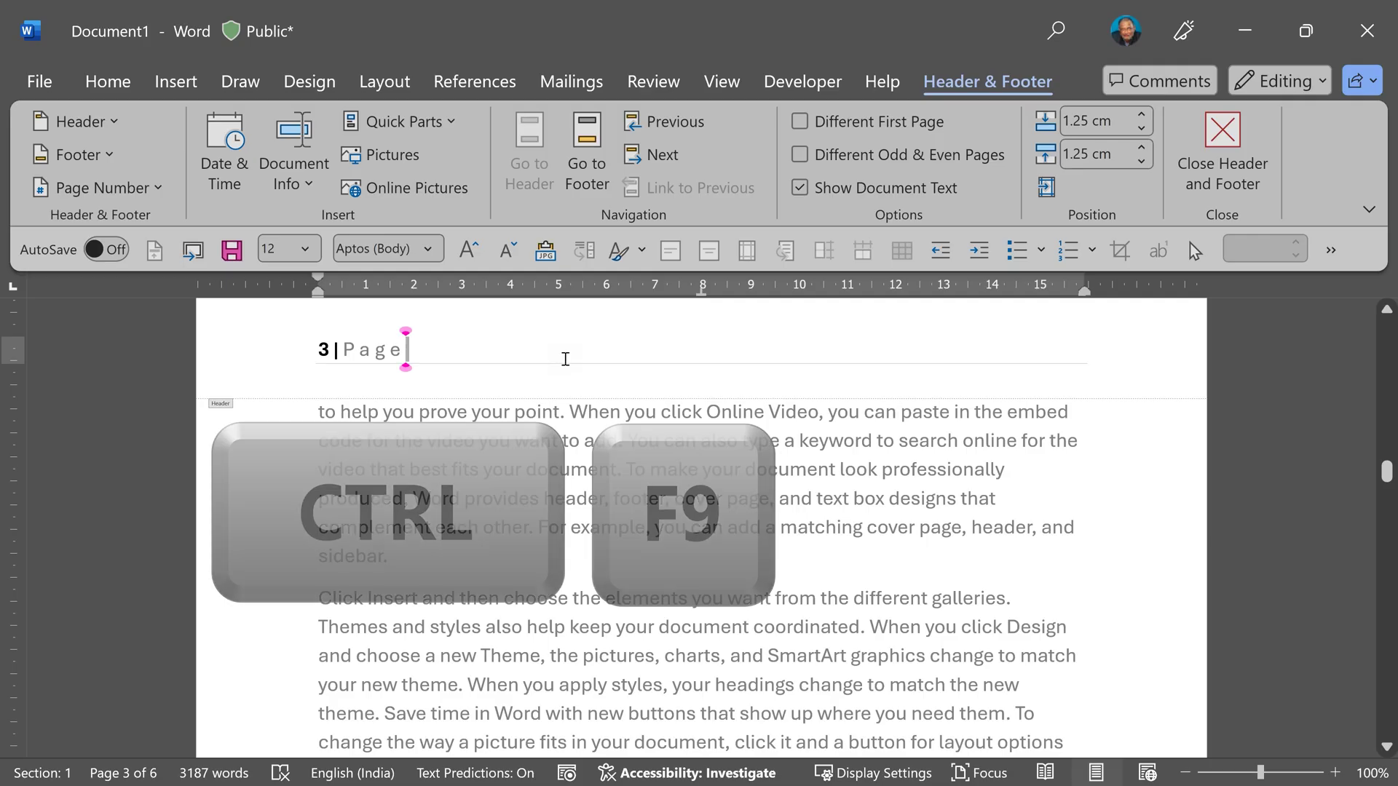
{"action": "key", "text": "ctrl+F9"}
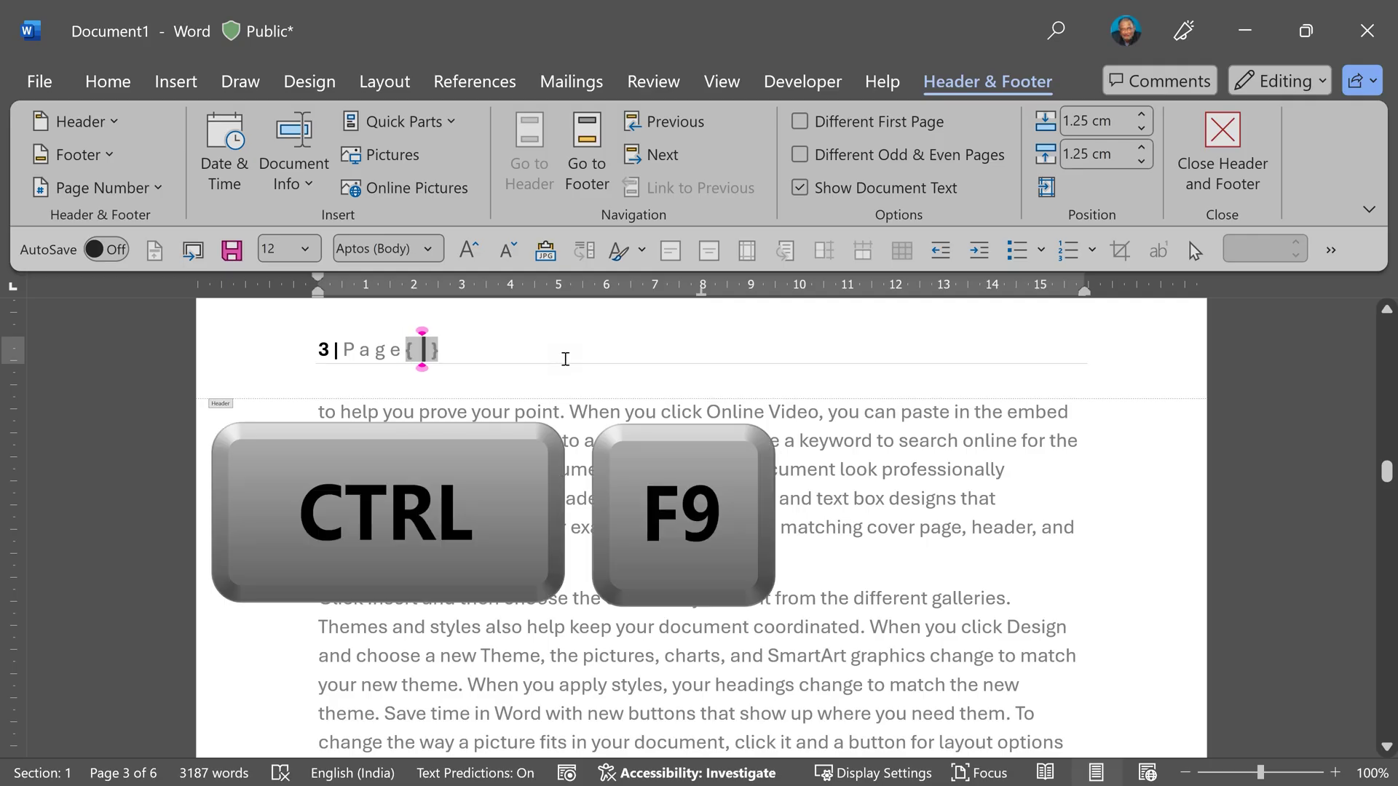
{"action": "key", "text": "alt+F9"}
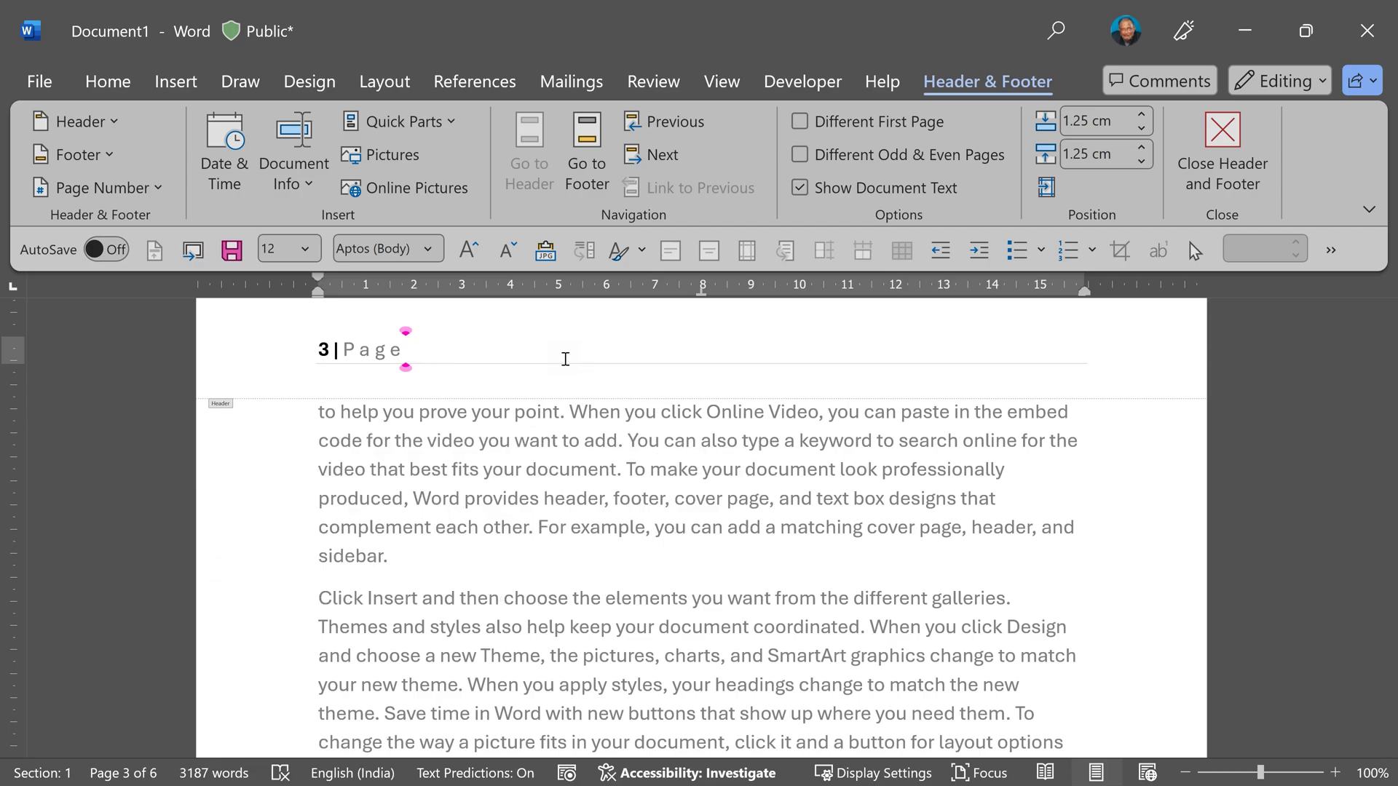
Toggle the page number between result 3 and field code { PAGE \* MERGEFORMAT }, ending on the code
{"action": "key", "text": "alt+F9"}
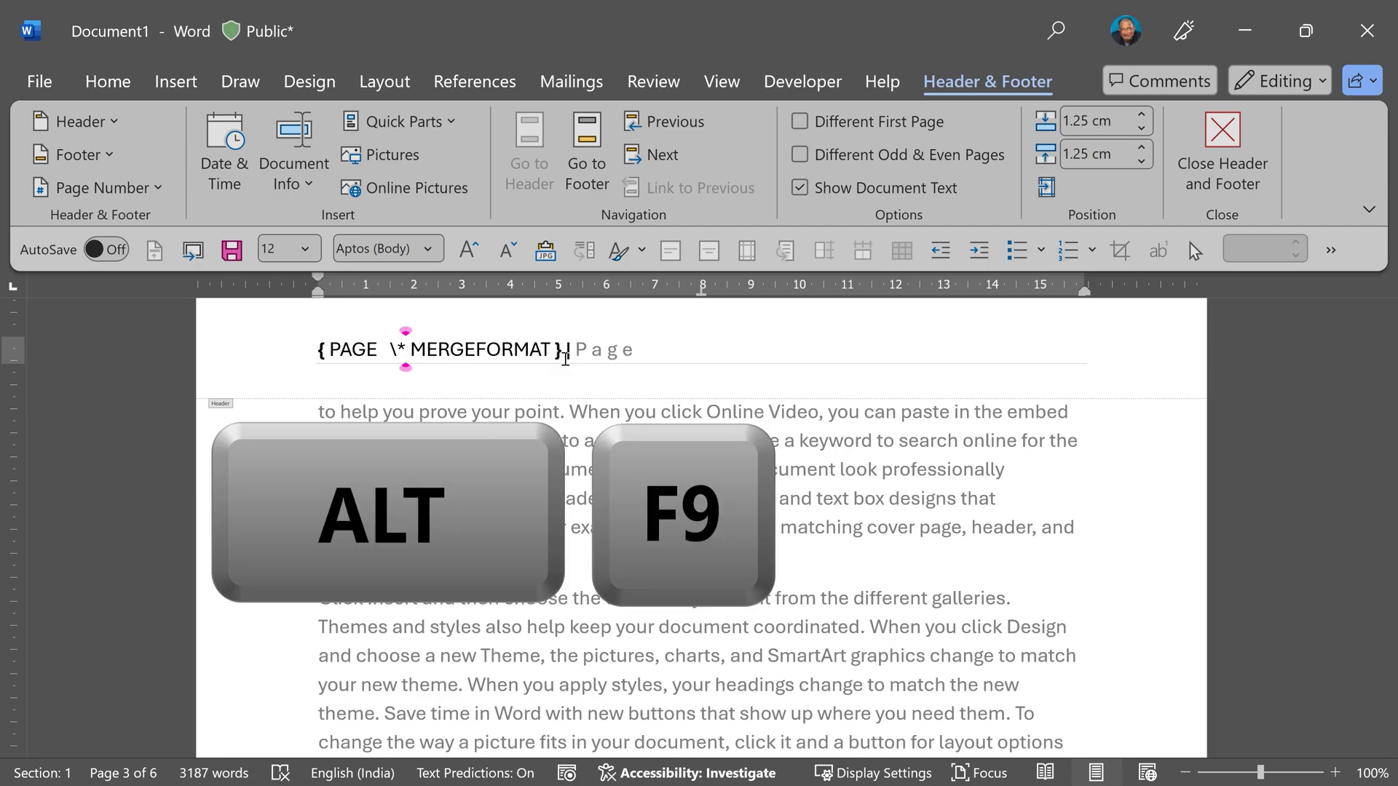
{"action": "key", "text": "alt+F9"}
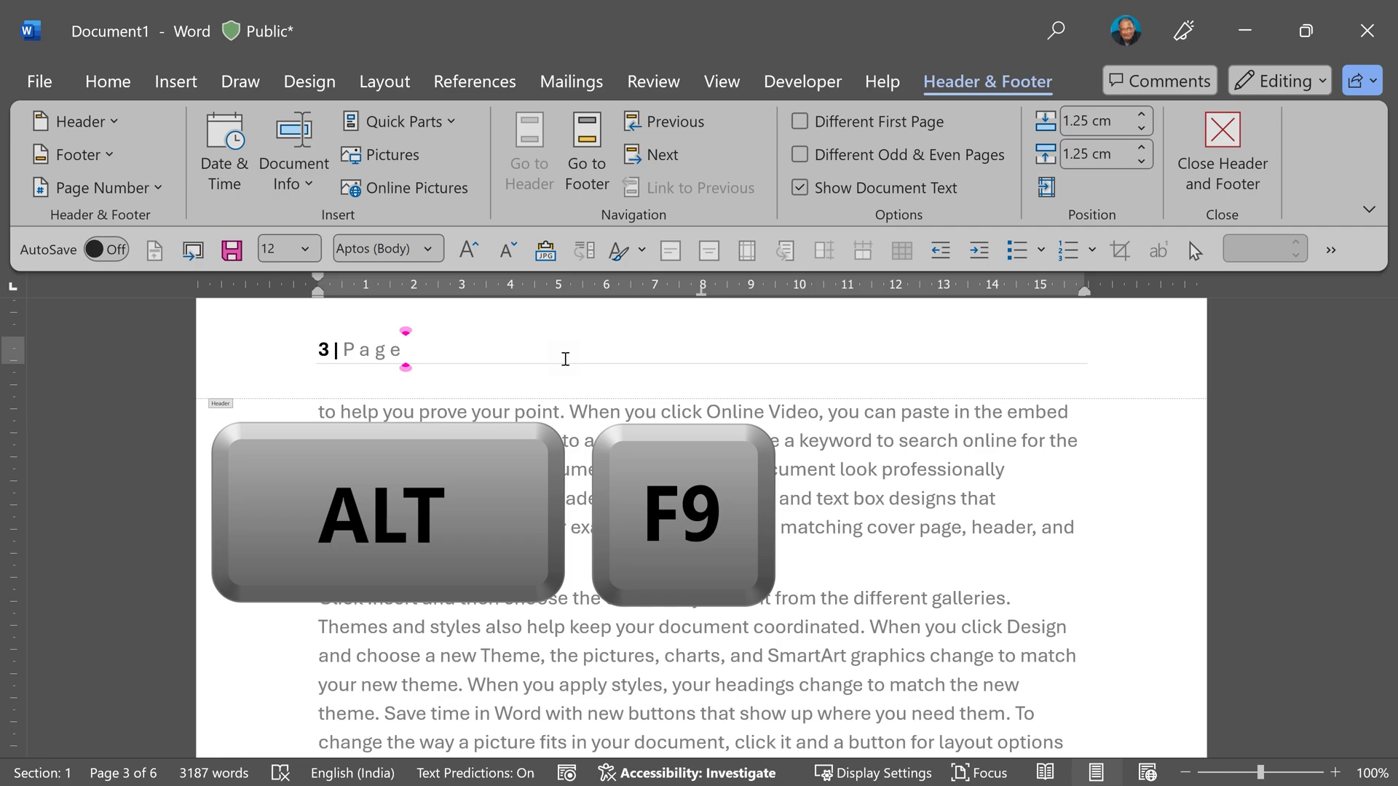
{"action": "key", "text": "alt+F9"}
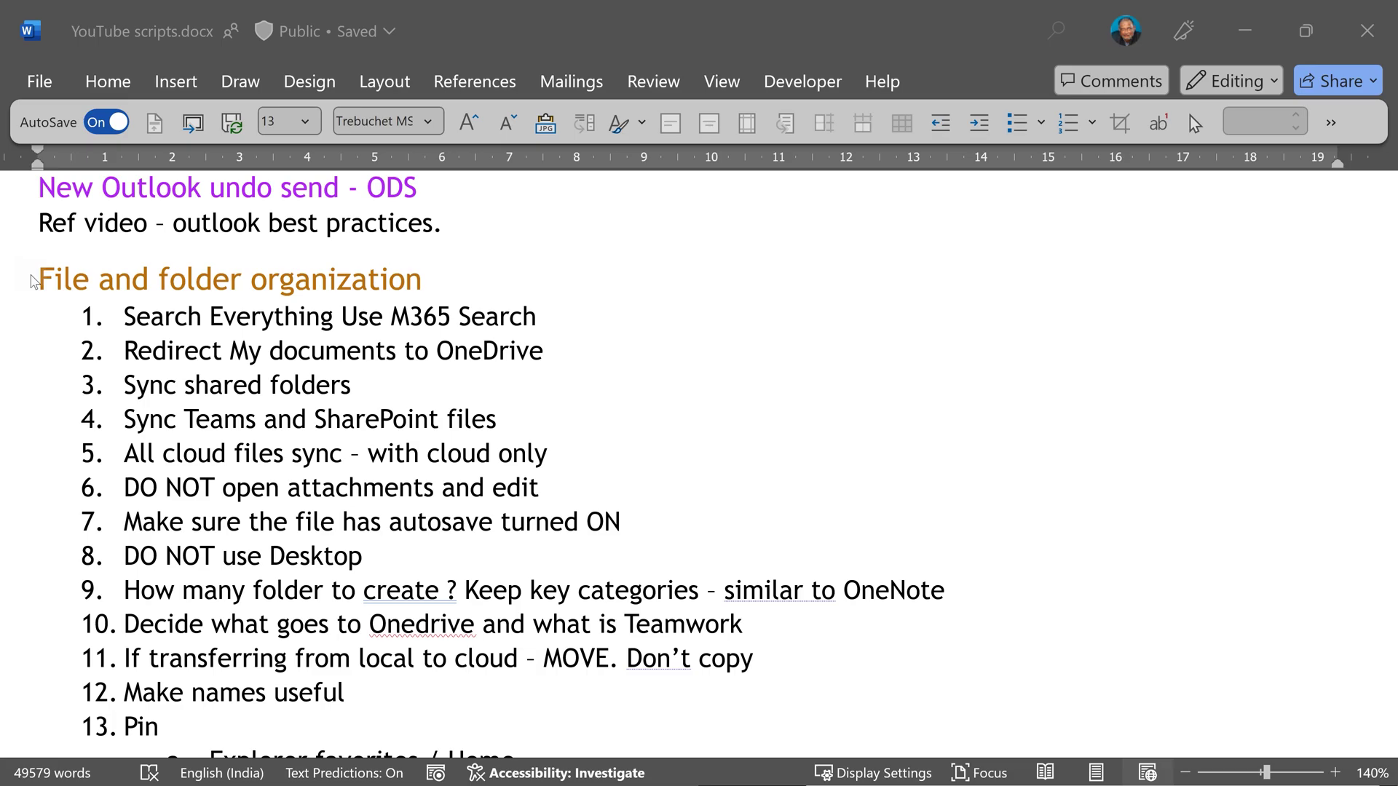
Try extending a selection down the list, cancel it, and place the cursor at the File and folder organization heading
{"action": "key", "text": "Down"}
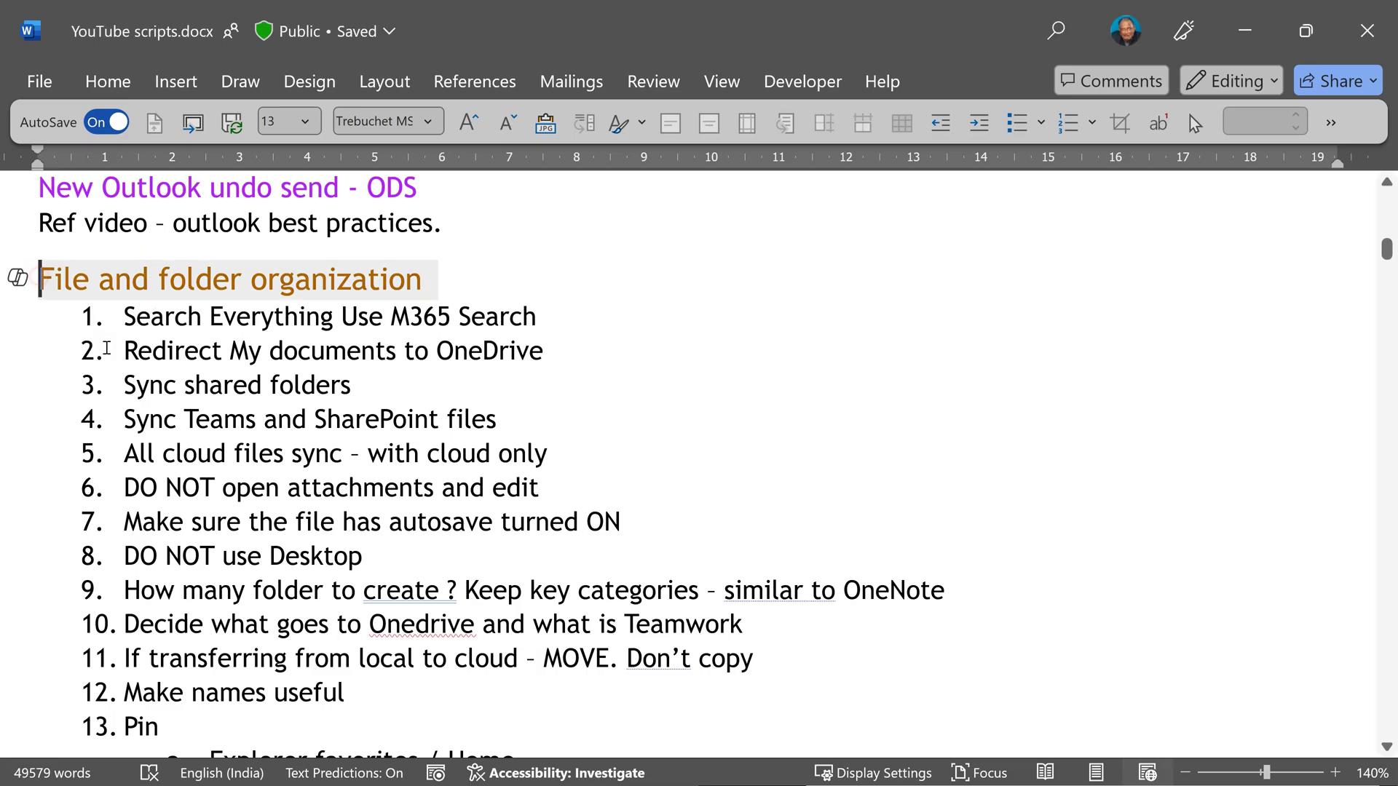
{"action": "key", "text": "Down"}
{"action": "key", "text": "Down"}
{"action": "left_click", "coordinate": [358, 658]}
{"action": "left_click_drag", "start_coordinate": [350, 777], "coordinate": [337, 546]}
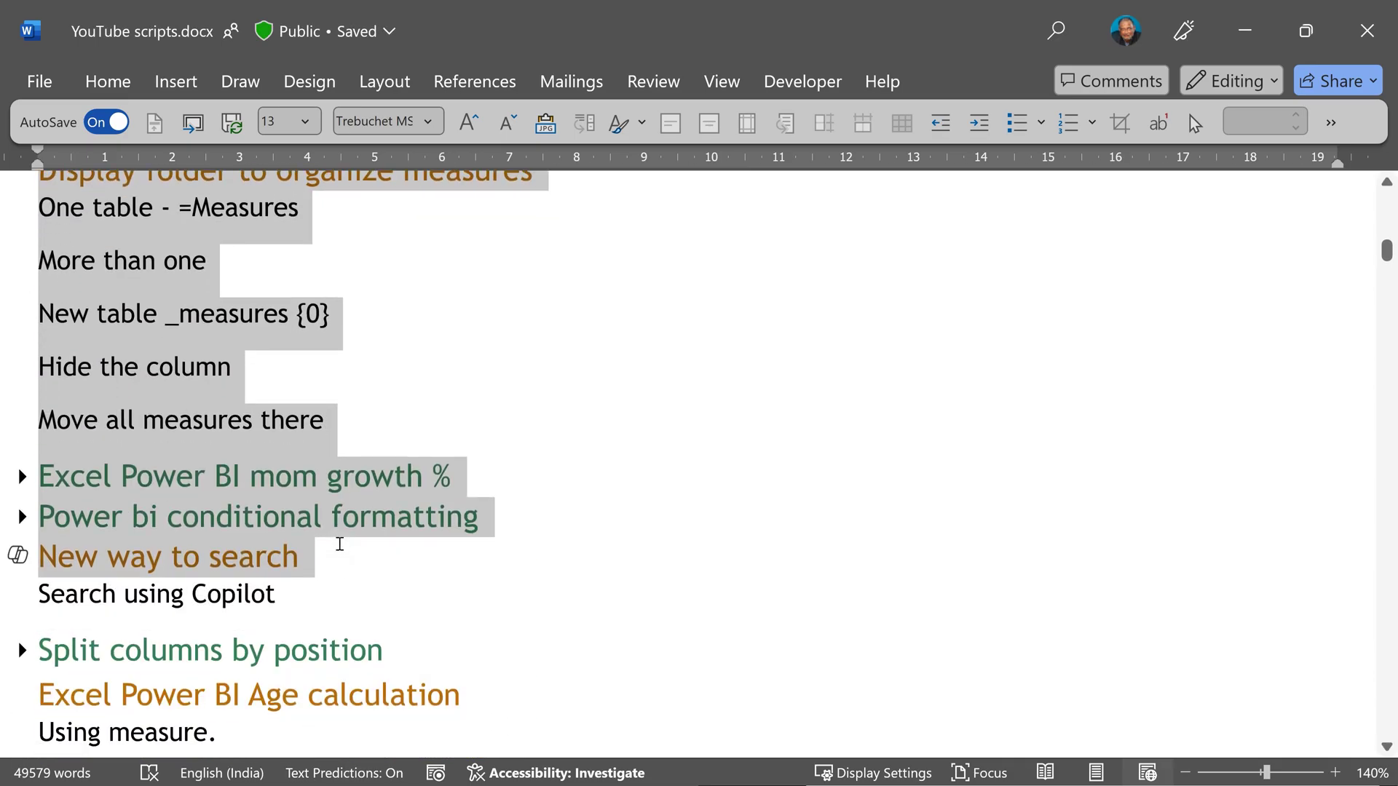
{"action": "left_click", "coordinate": [337, 546]}
{"action": "scroll", "coordinate": [335, 437], "scroll_direction": "up", "scroll_amount": 10}
{"action": "scroll", "coordinate": [335, 437], "scroll_direction": "up", "scroll_amount": 10}
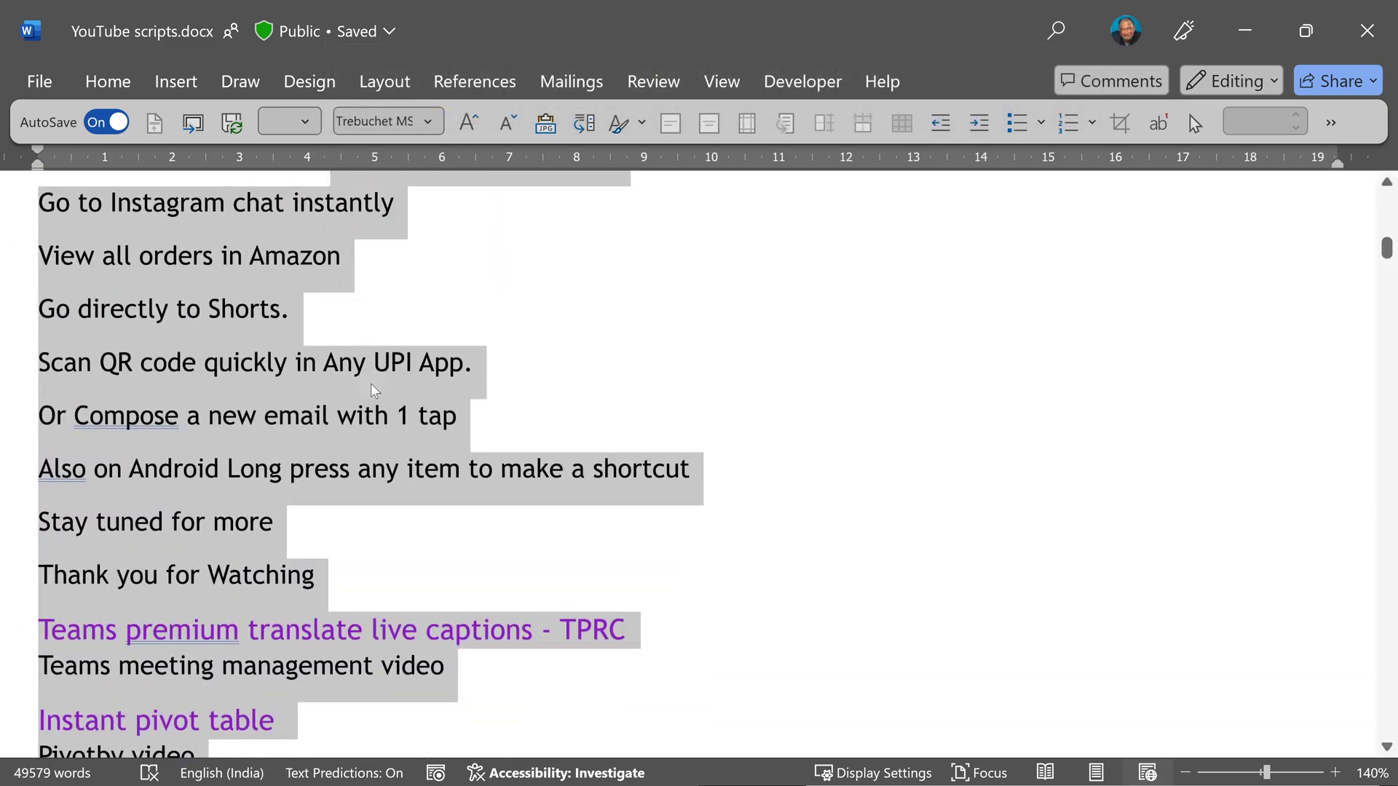
{"action": "scroll", "coordinate": [335, 436], "scroll_direction": "down", "scroll_amount": 9}
{"action": "left_click", "coordinate": [375, 368]}
{"action": "left_click", "coordinate": [38, 226]}
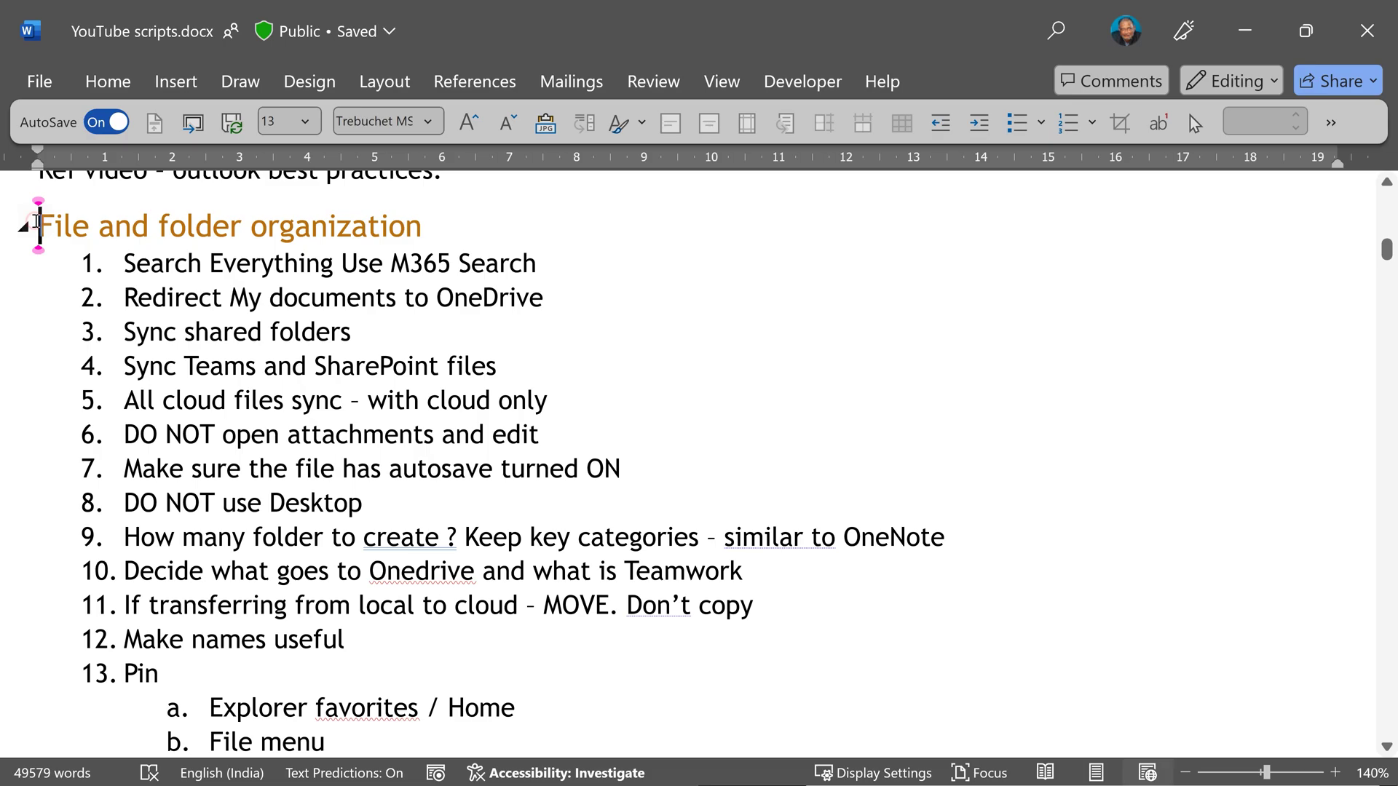
With F8 Extend Selection, select from the heading through Browser home, then exit extend mode keeping the selection
{"action": "key", "text": "F8"}
{"action": "scroll", "coordinate": [378, 677], "scroll_direction": "down", "scroll_amount": 3}
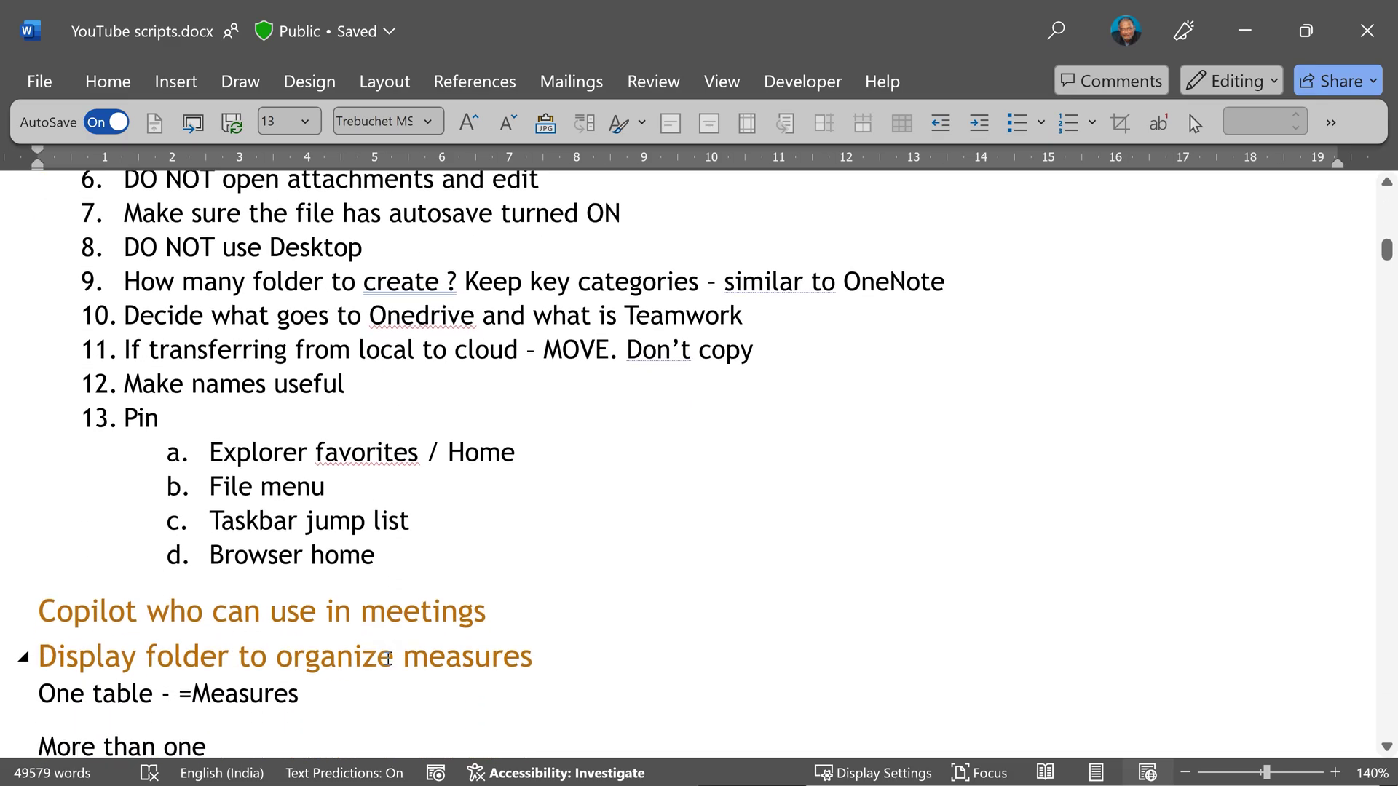
{"action": "left_click", "coordinate": [374, 555]}
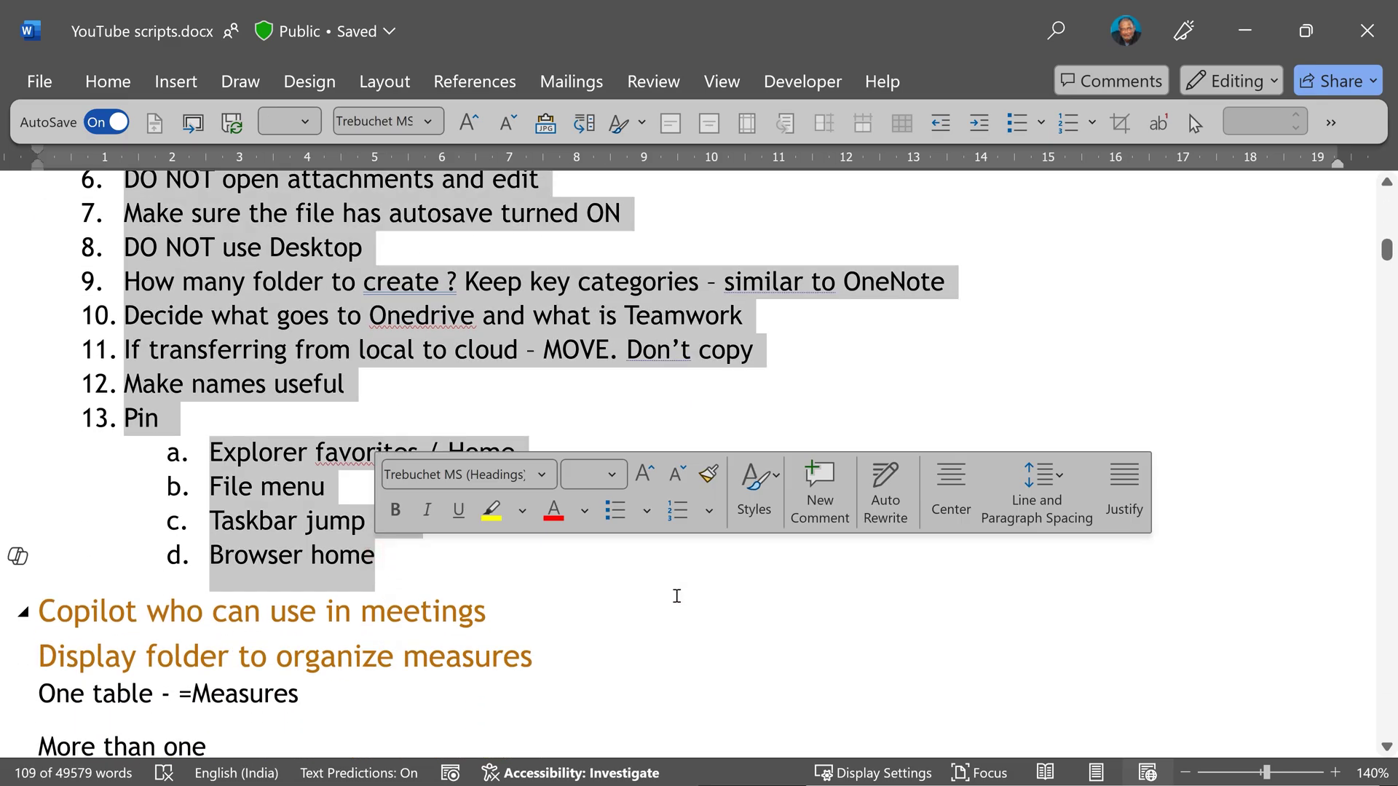
{"action": "key", "text": "Escape"}
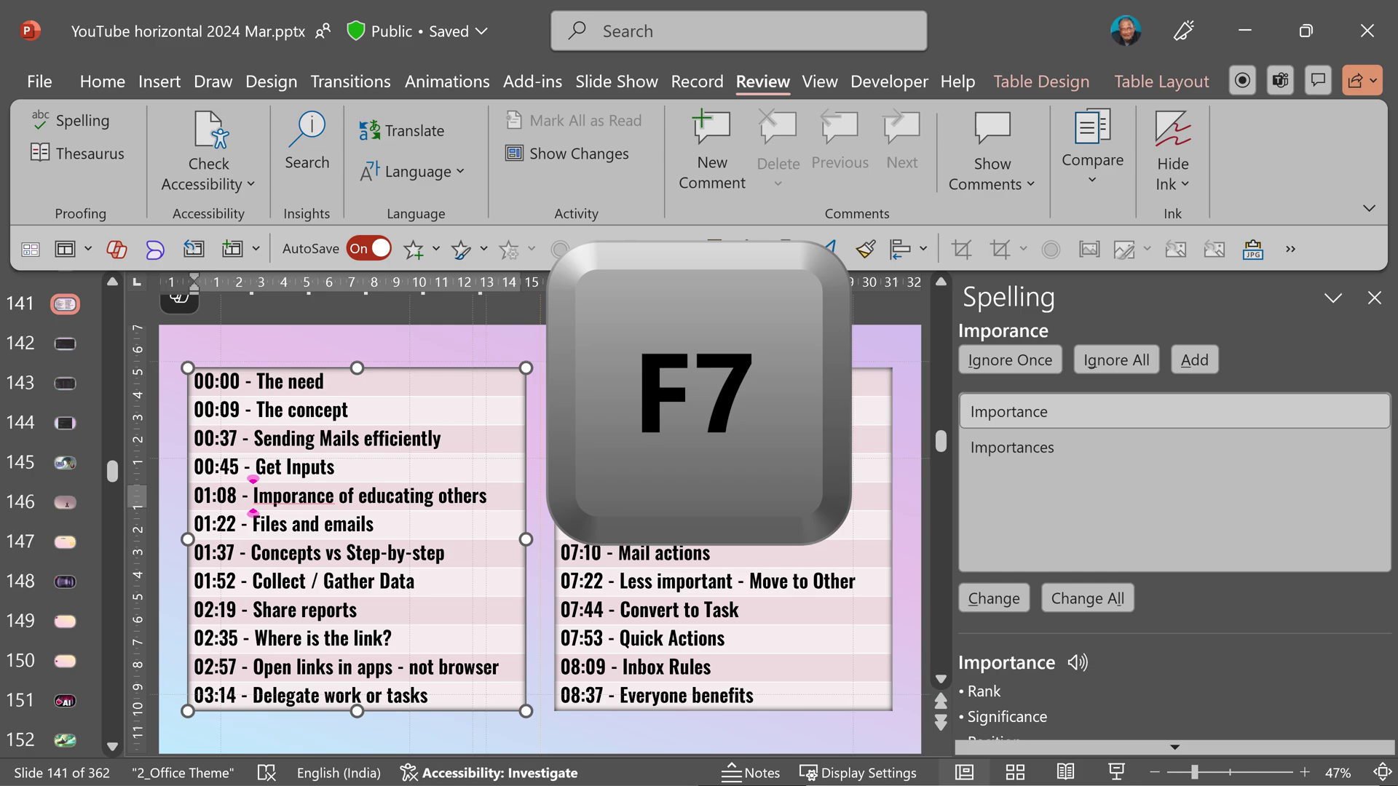
Look up thesaurus synonyms for the word Alternatives on the slide
{"action": "key", "text": "shift+F7"}
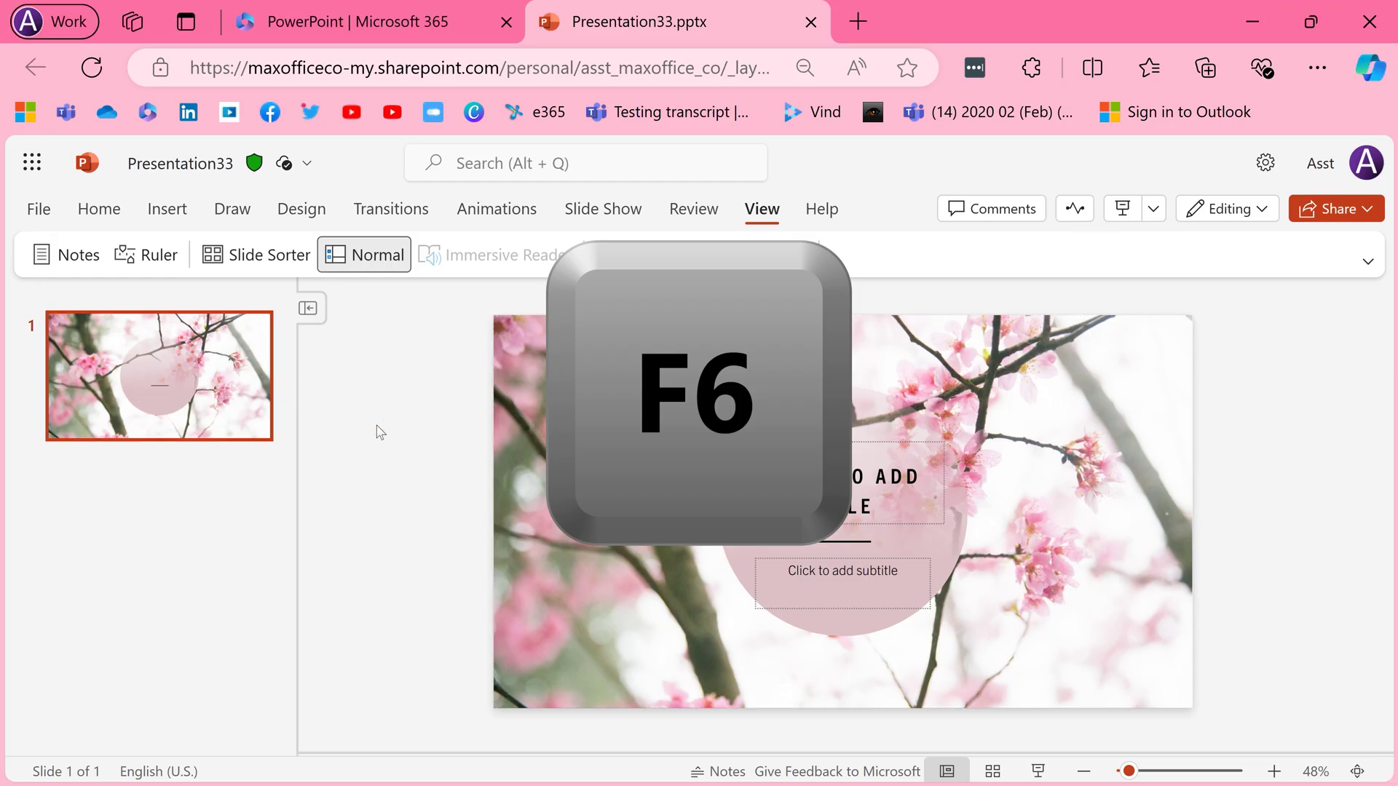
Move keyboard focus to the Presentation33.pptx browser tab with F6
{"action": "key", "text": "F6"}
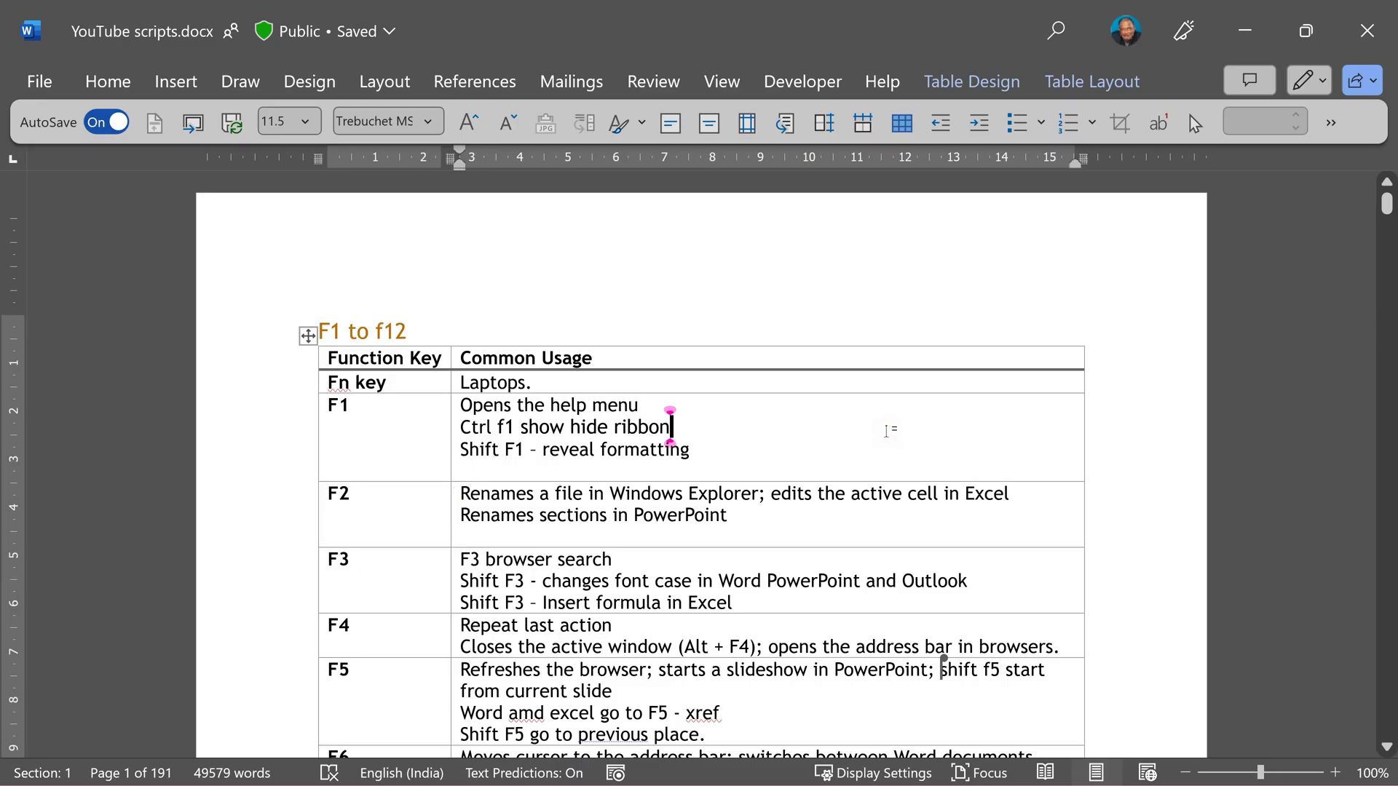
Cycle the open Word documents back to YouTube scripts with Ctrl+F6, then switch PowerPoint to CP-Apr-24.pptx
{"action": "key", "text": "ctrl+F6"}
{"action": "key", "text": "ctrl+F6"}
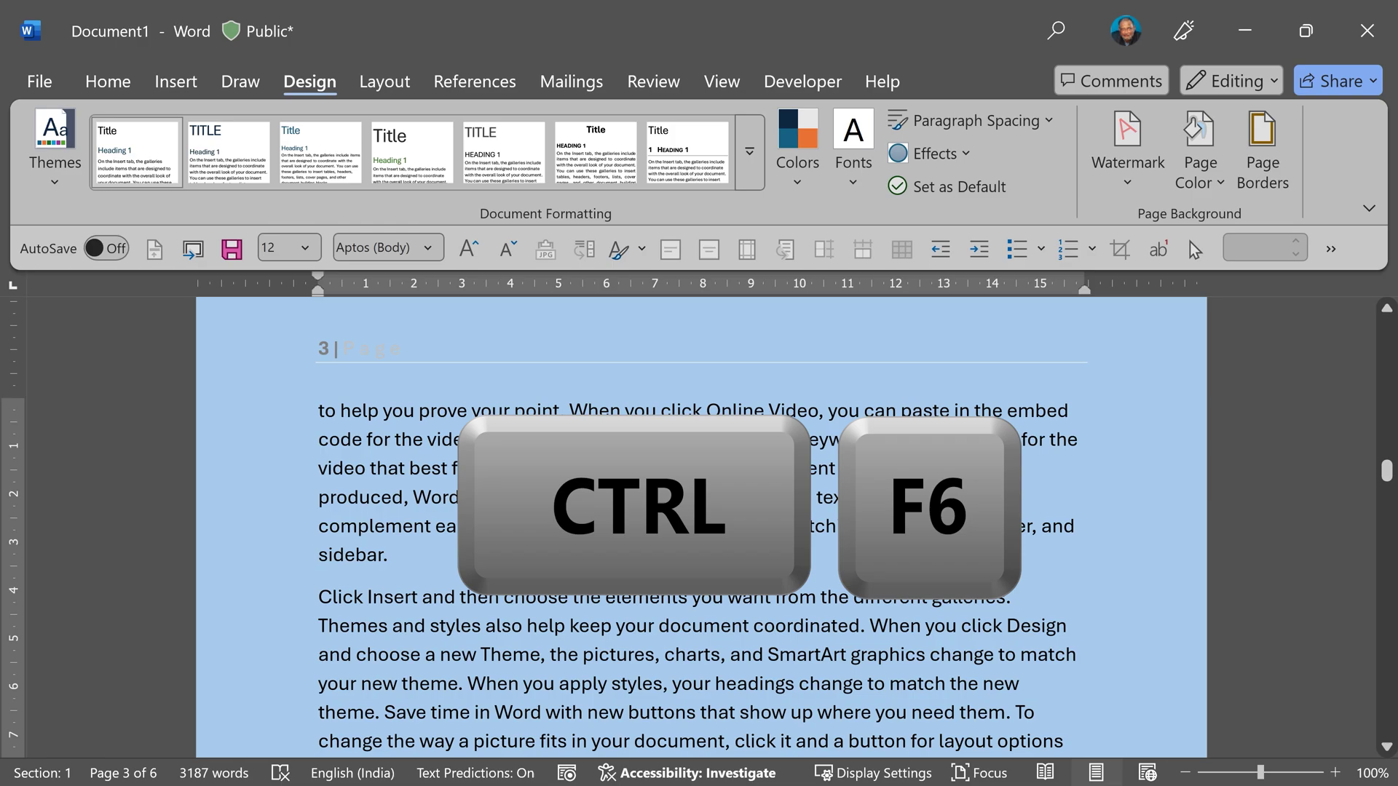
{"action": "key", "text": "ctrl+F6"}
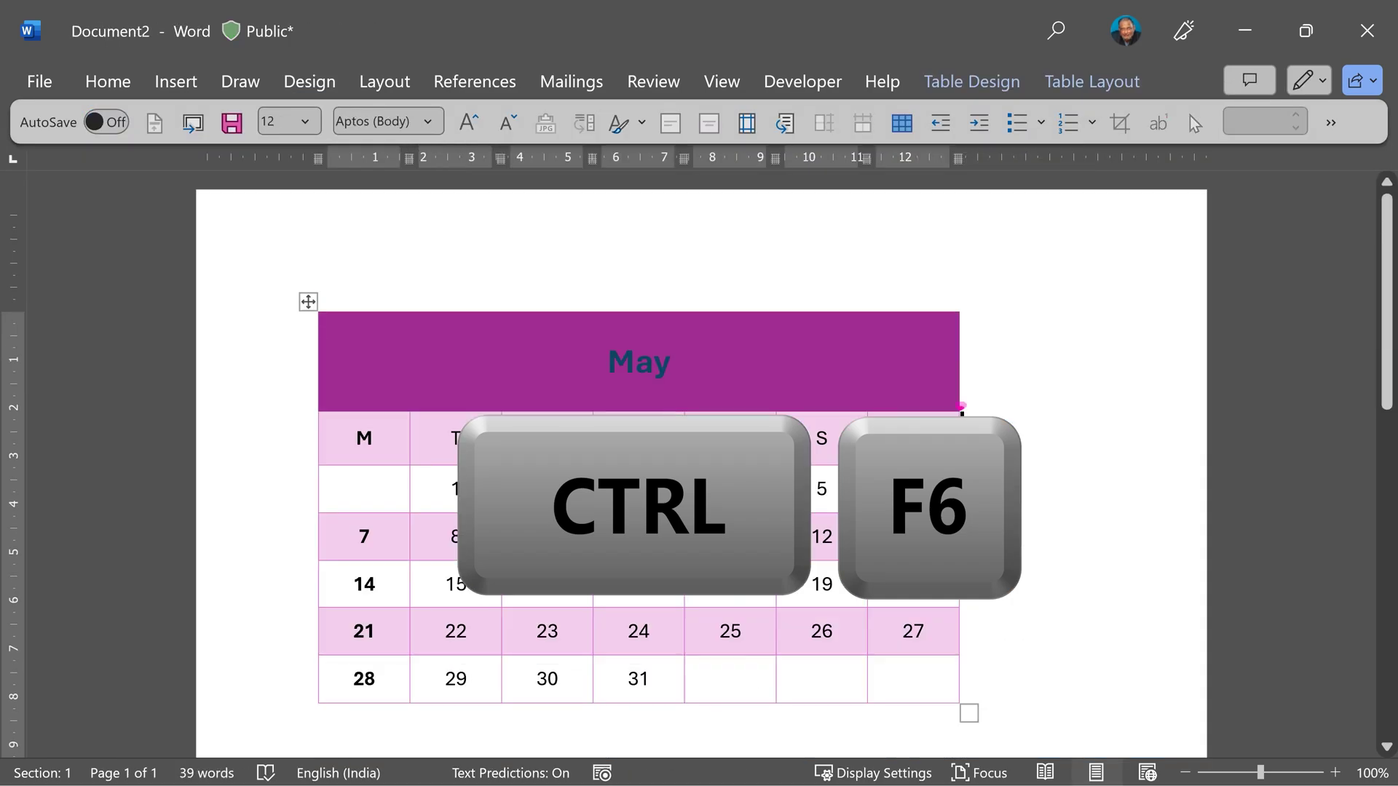
{"action": "key", "text": "ctrl+F6"}
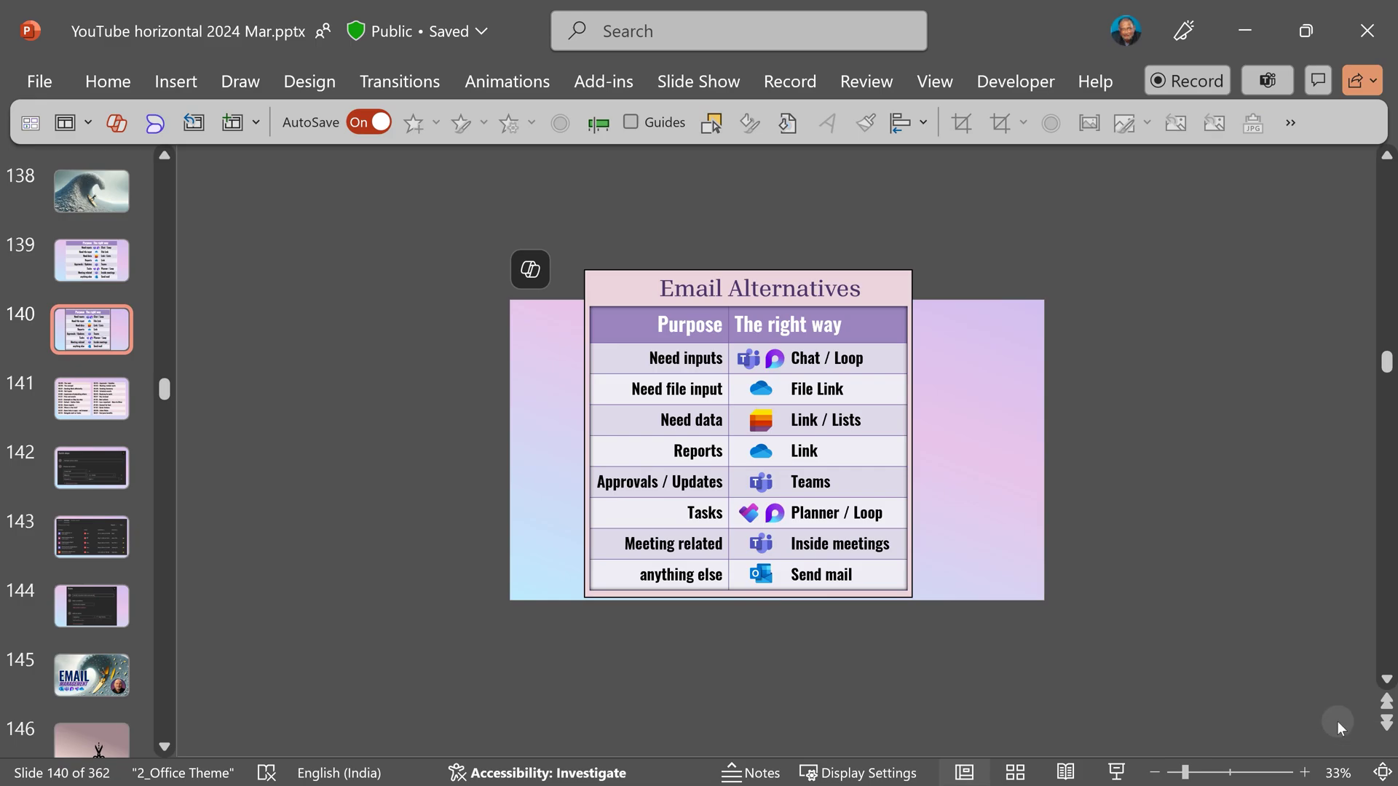
{"action": "key", "text": "ctrl+Tab"}
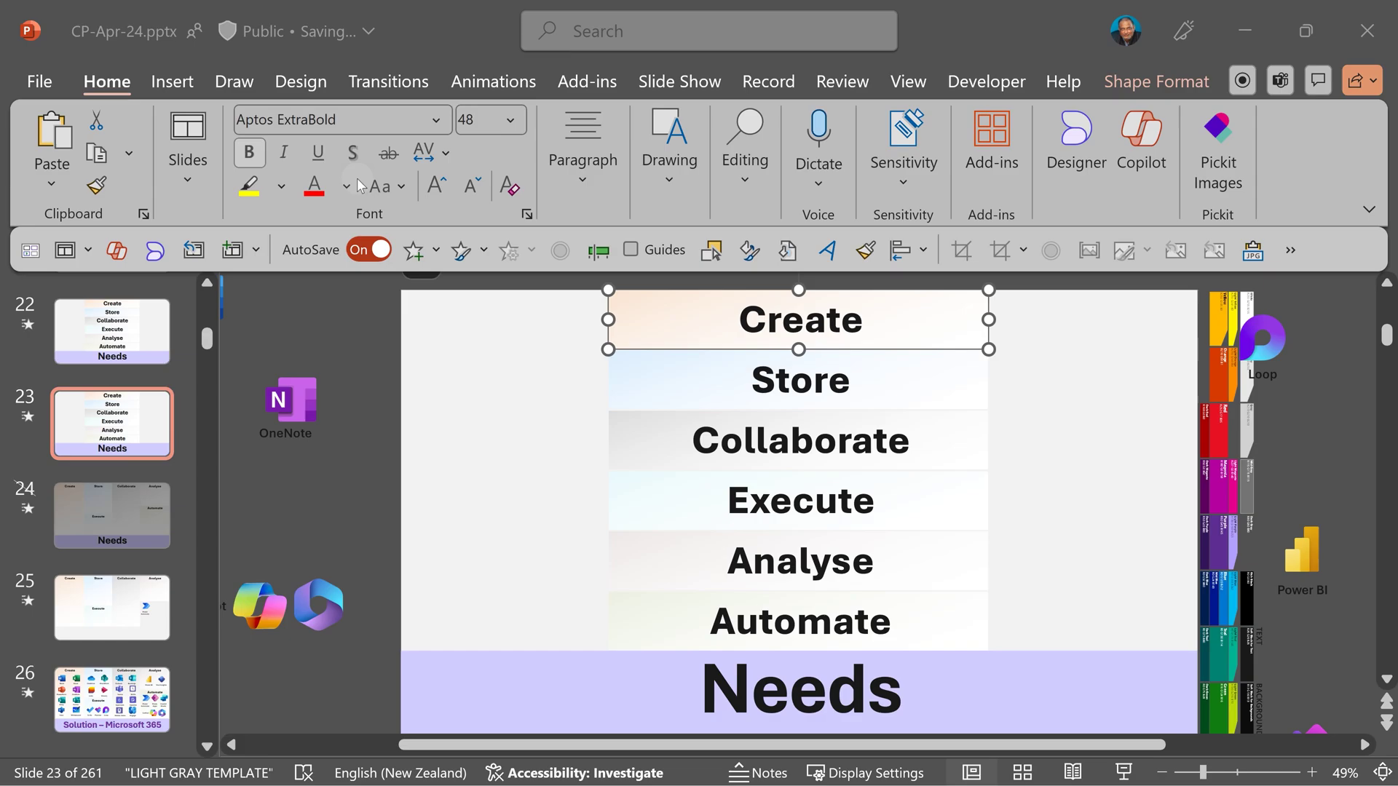
Colour the Create label purple, then repeat the purple with F4 on Collaborate, Analyse and Needs
{"action": "left_click", "coordinate": [346, 186]}
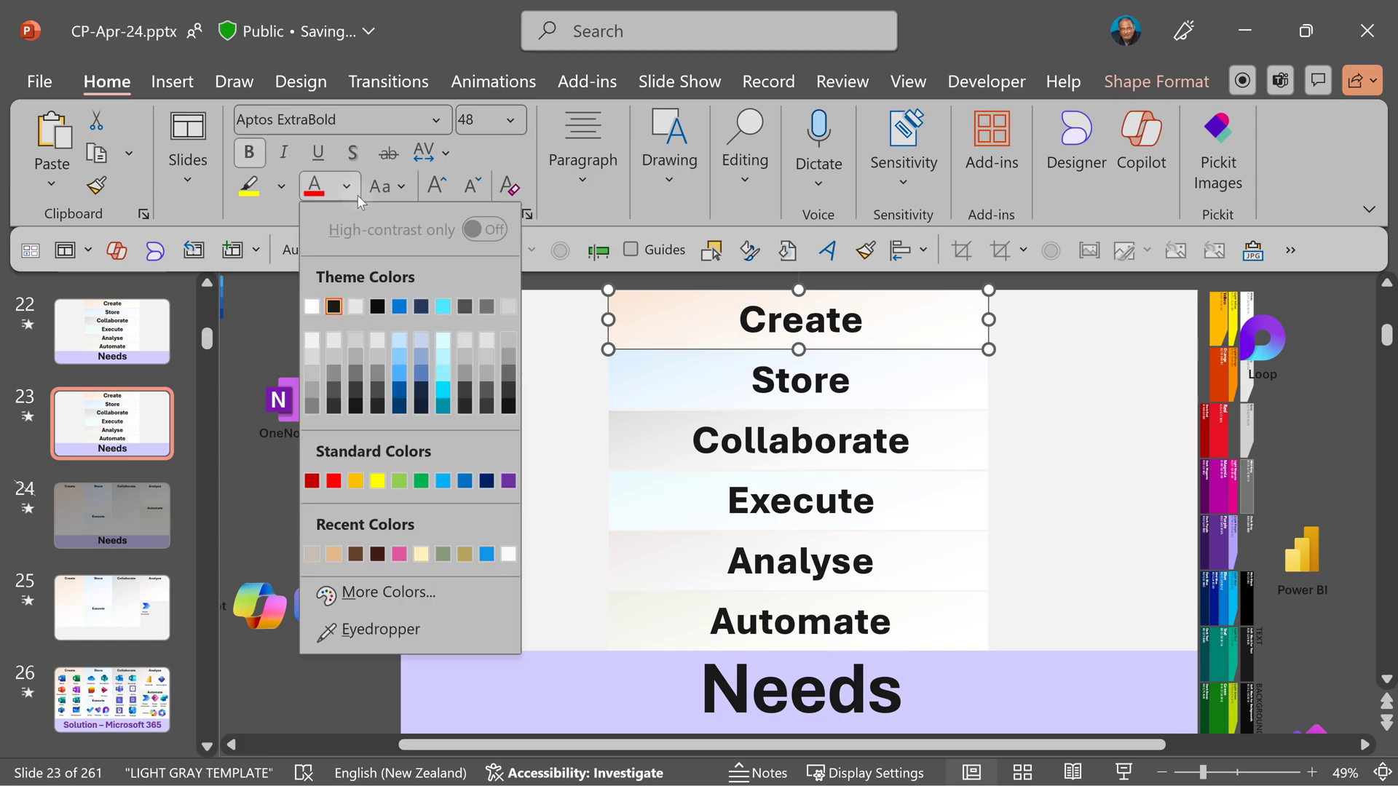
{"action": "left_click", "coordinate": [507, 481]}
{"action": "left_click", "coordinate": [508, 489]}
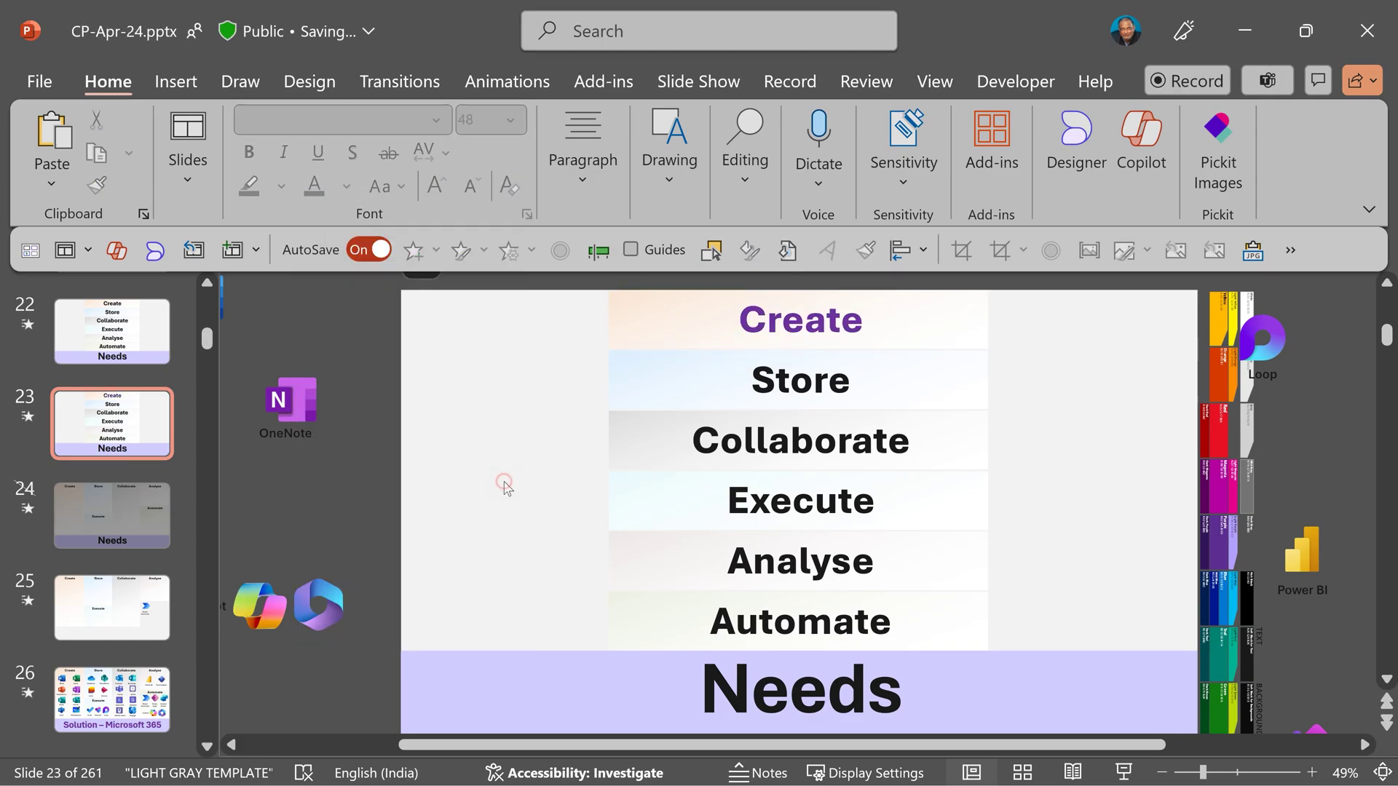
{"action": "left_click", "coordinate": [731, 443]}
{"action": "key", "text": "F4"}
{"action": "key", "text": "Tab"}
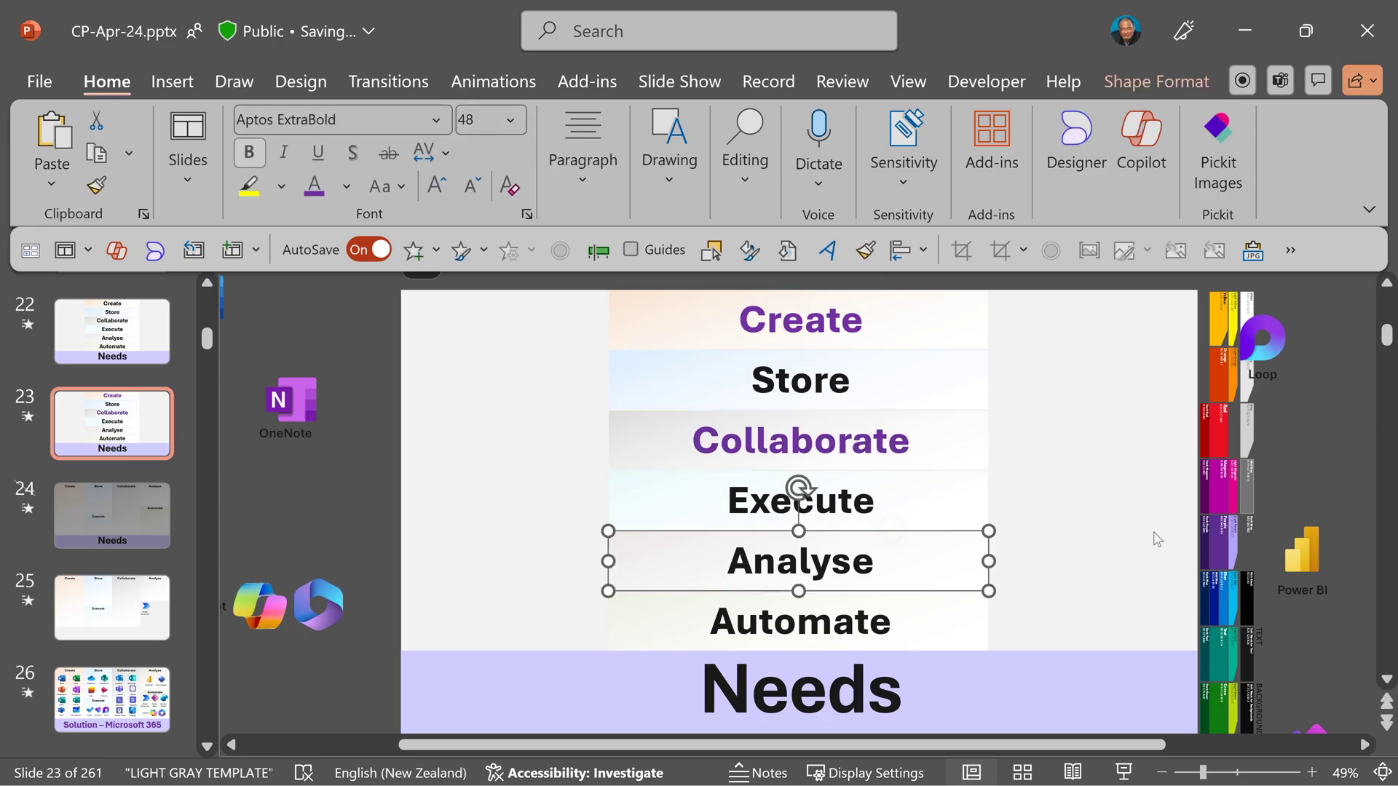
{"action": "key", "text": "F4"}
{"action": "left_click", "coordinate": [1037, 650]}
{"action": "key", "text": "F4"}
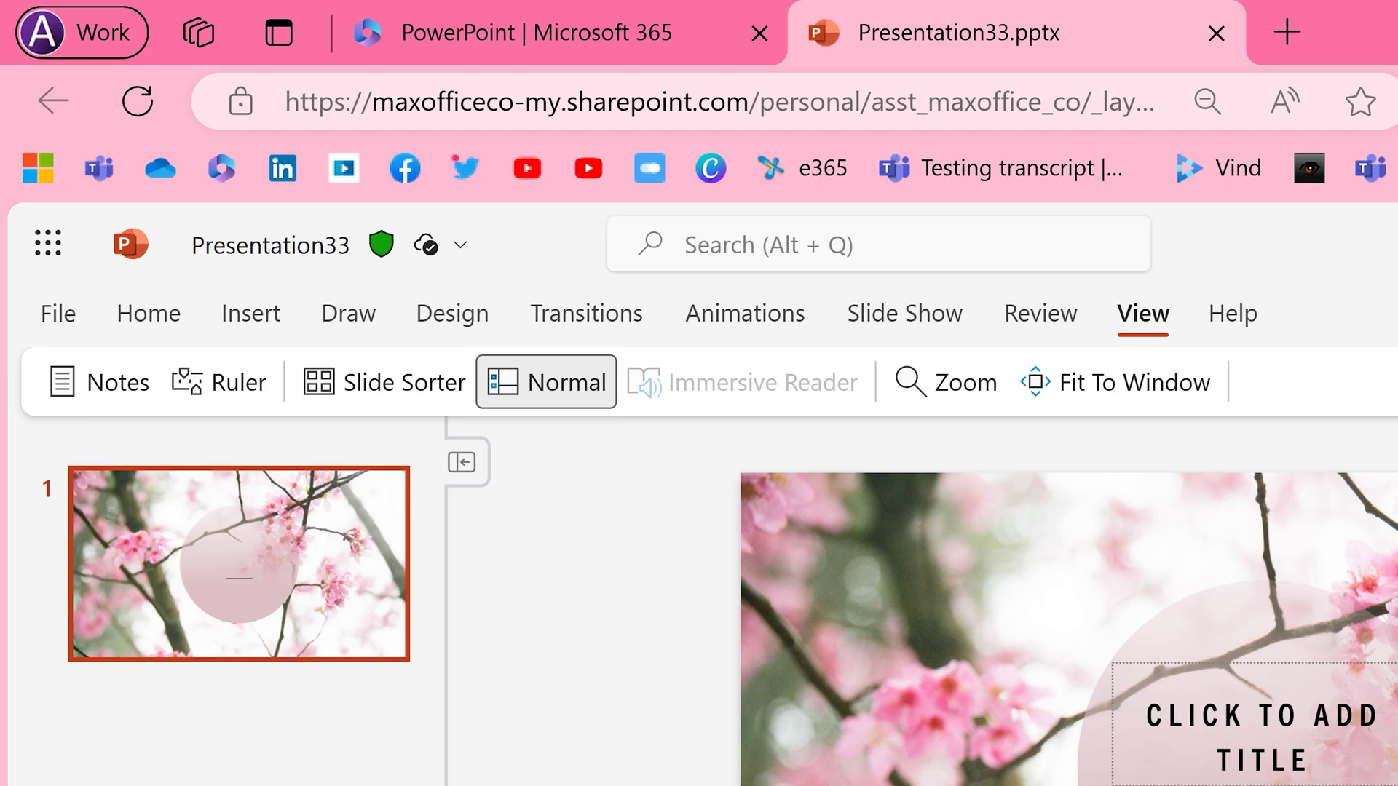
Focus Edge's address bar and search the Function key page for 'F3'
{"action": "key", "text": "ctrl+l"}
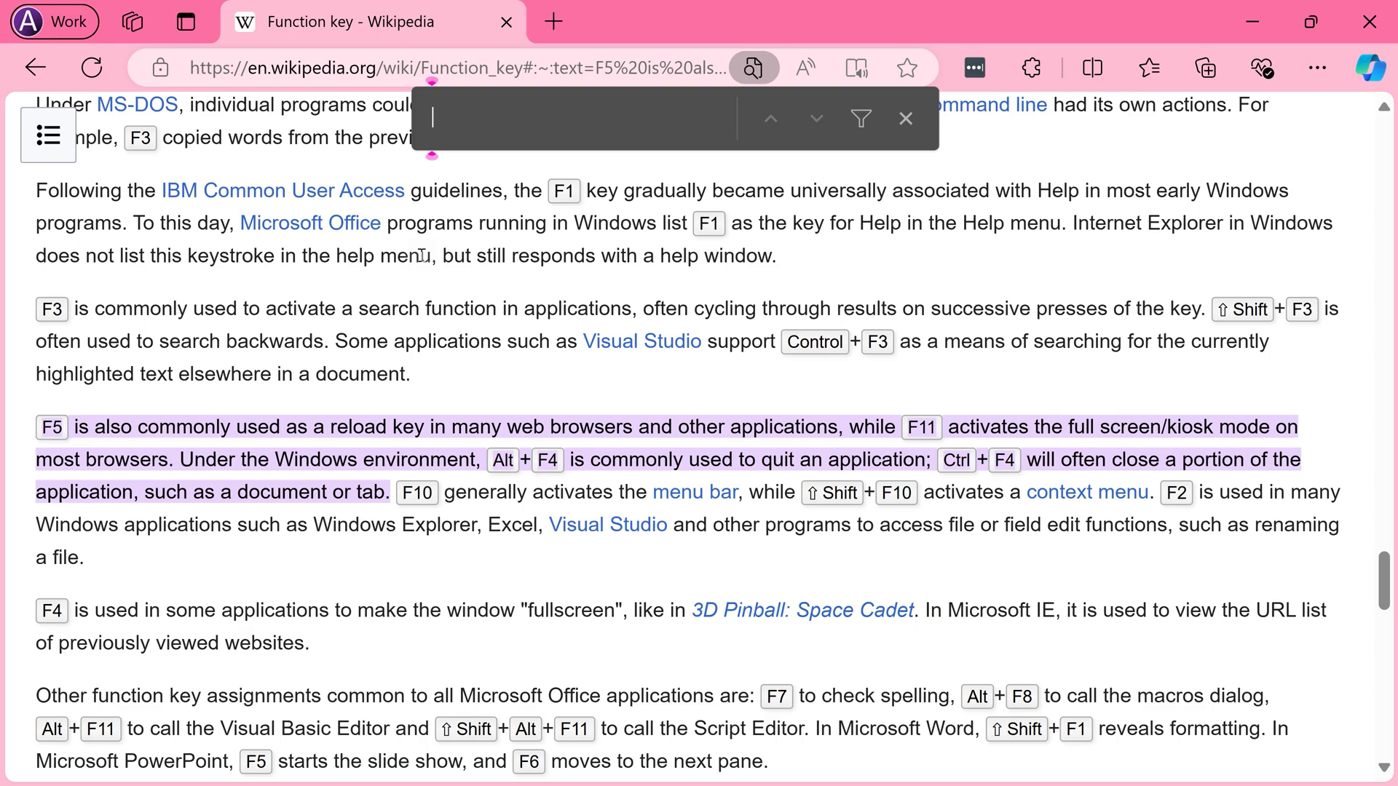
{"action": "type", "text": "F3"}
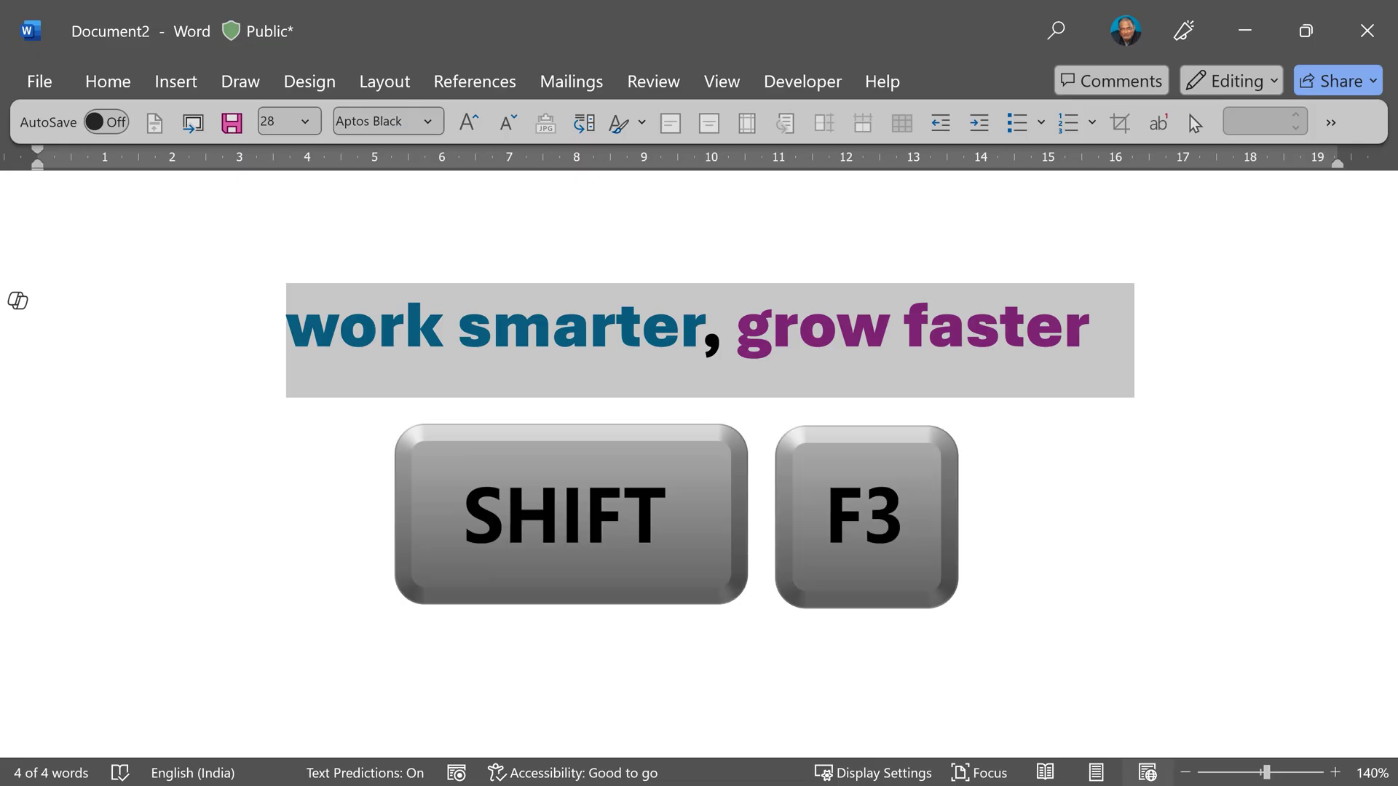
Cycle the Word heading's capitalisation with Shift+F3, then start editing Excel's C5 translation formula
{"action": "key", "text": "shift+F3"}
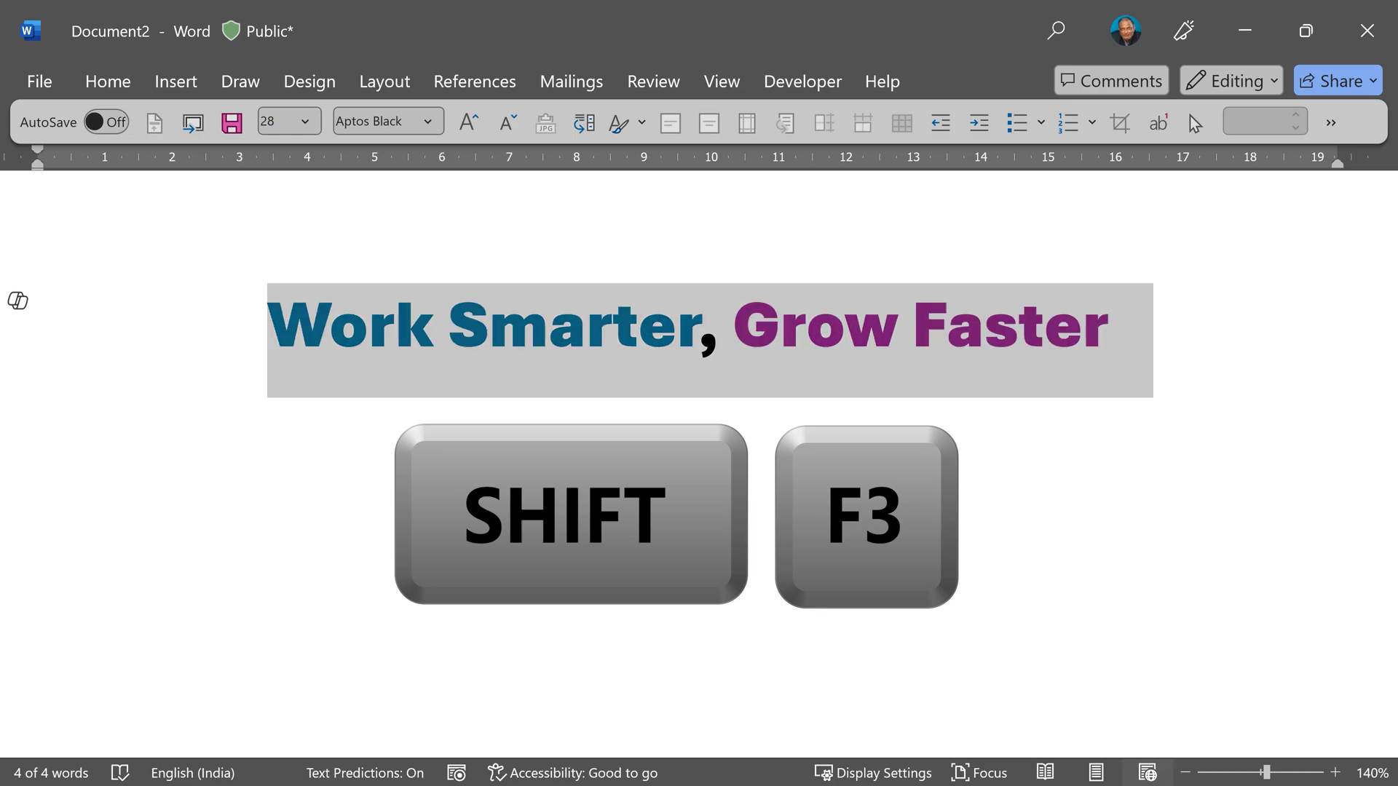
{"action": "key", "text": "shift+F3"}
{"action": "key", "text": "shift+F3"}
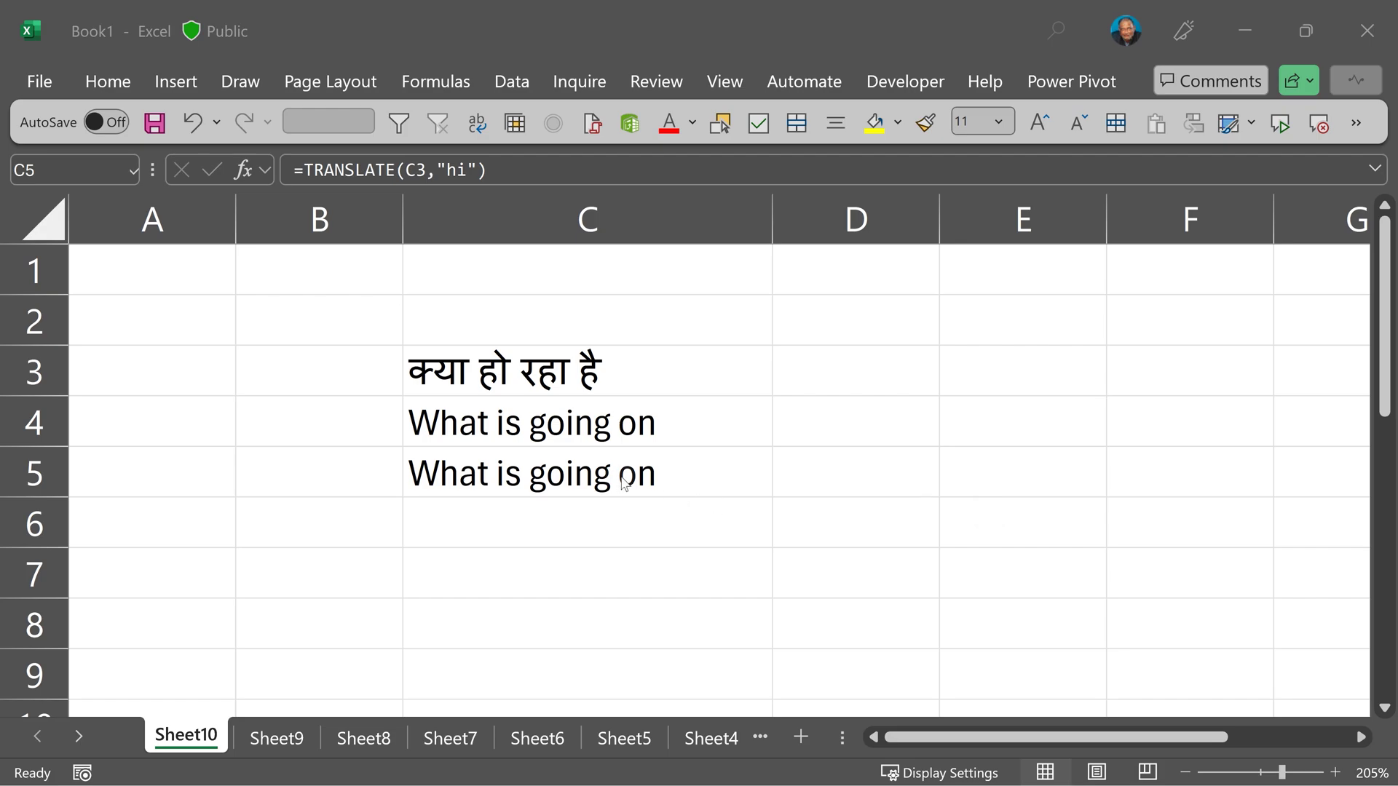
{"action": "left_click", "coordinate": [619, 475]}
{"action": "key", "text": "F2"}
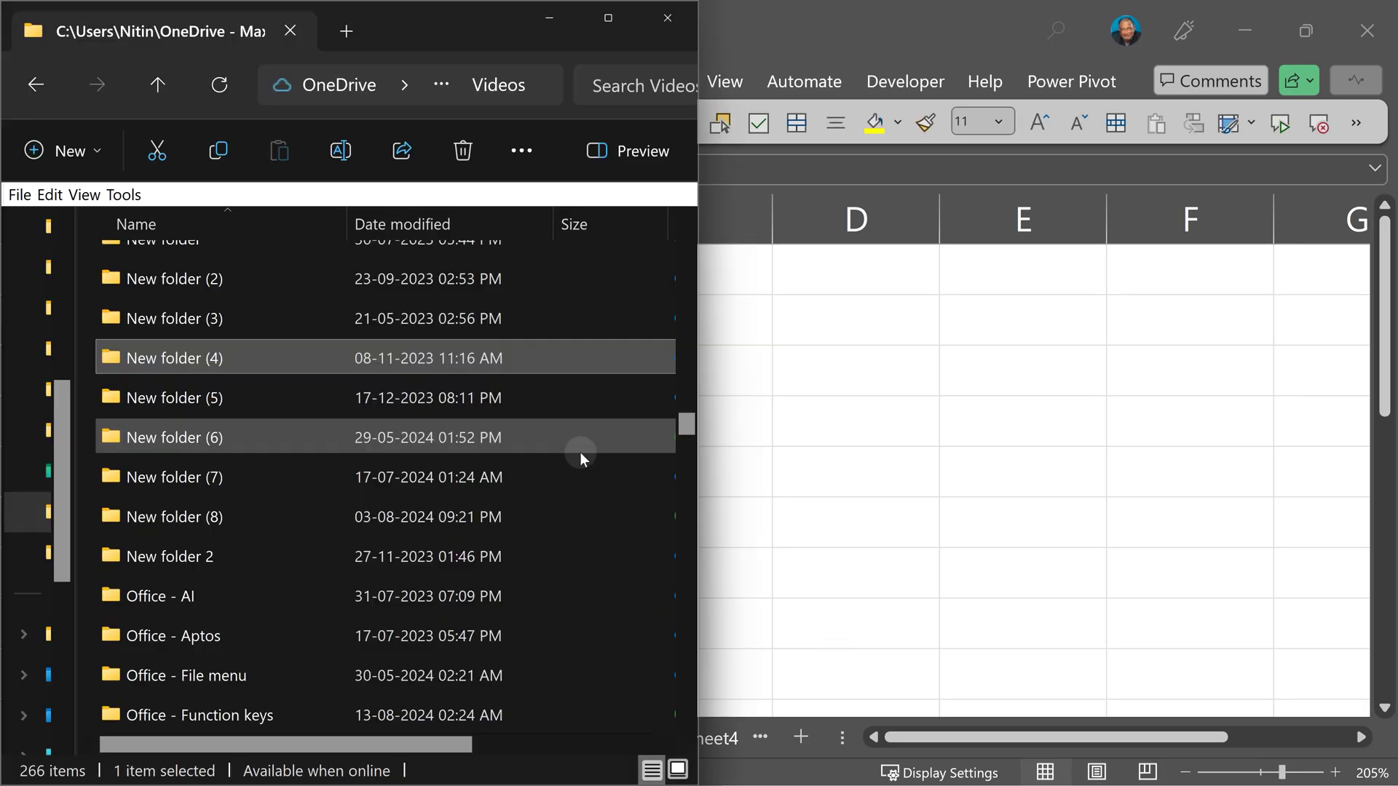
Rename the 'New folder (4)' folder to 'F2 means edit' and start renaming PowerPoint's Chat section
{"action": "key", "text": "F2"}
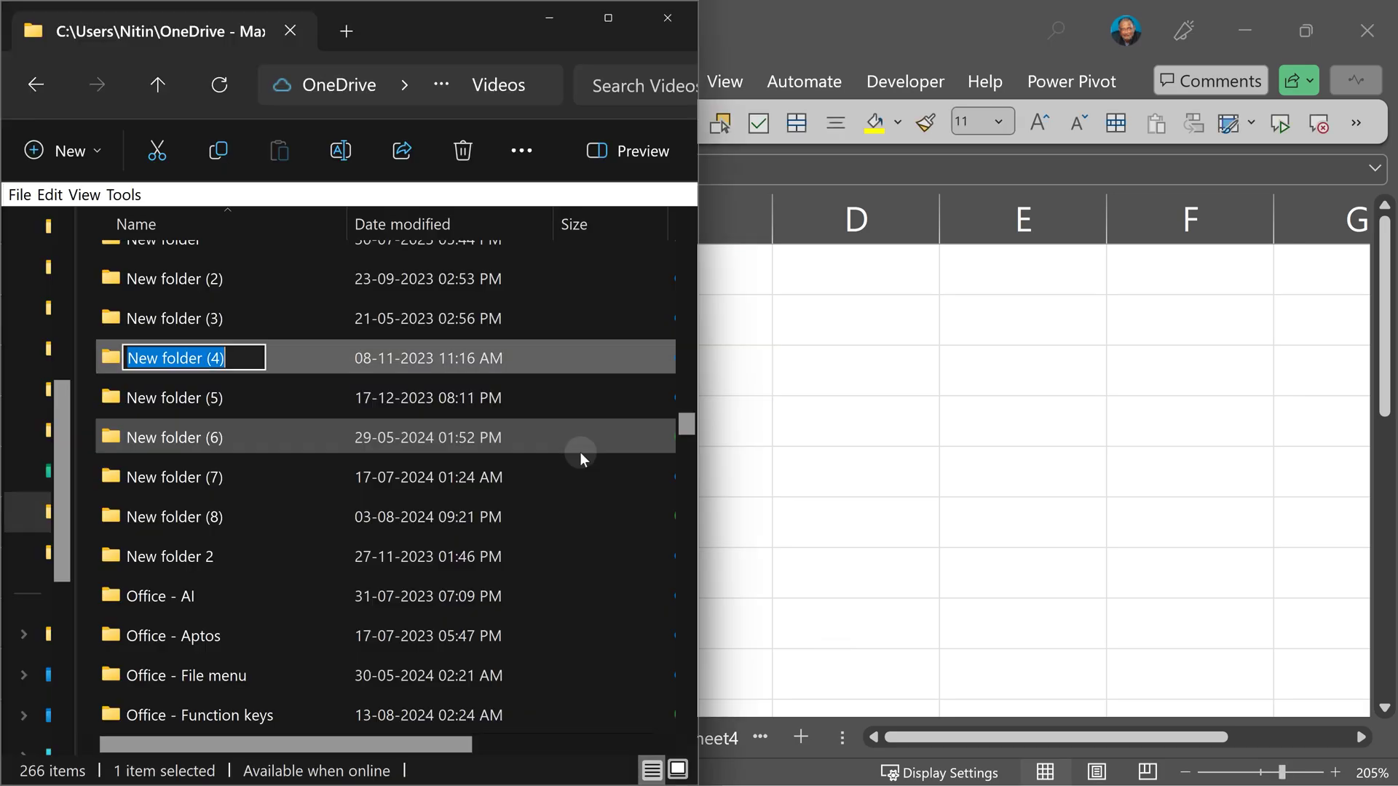
{"action": "type", "text": "F2 means edit"}
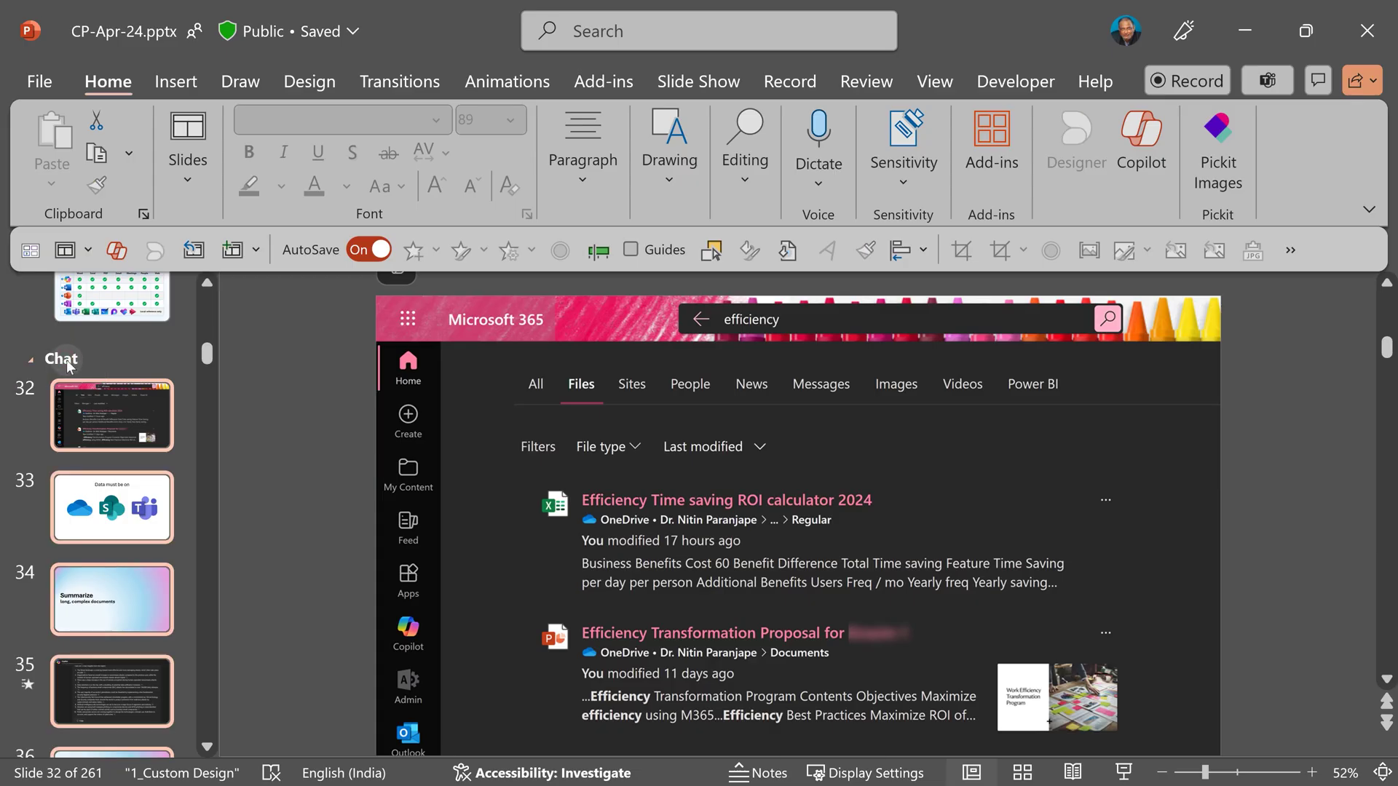
{"action": "key", "text": "F2"}
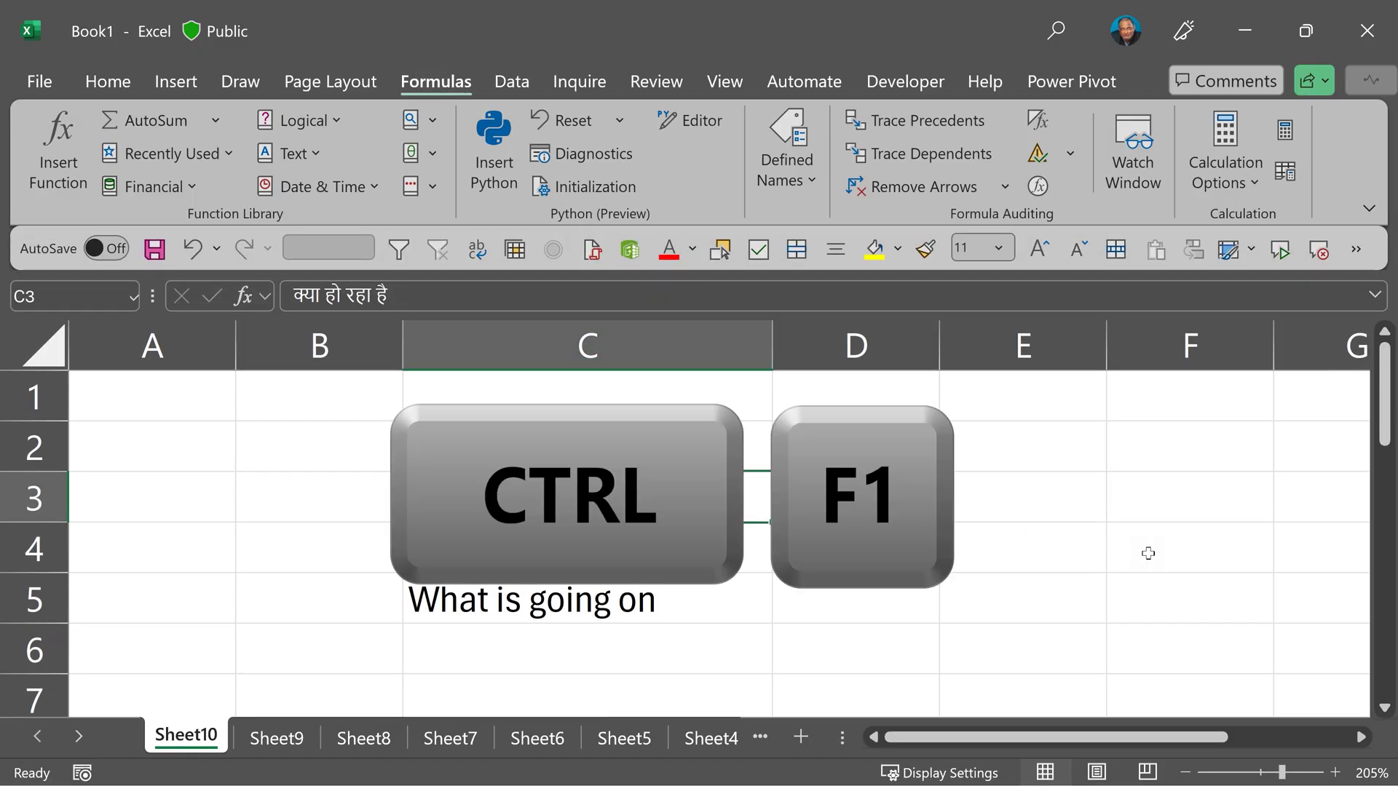
{"action": "key", "text": "ctrl+F1"}
{"action": "key", "text": "ctrl+F1"}
{"action": "key", "text": "ctrl+F1"}
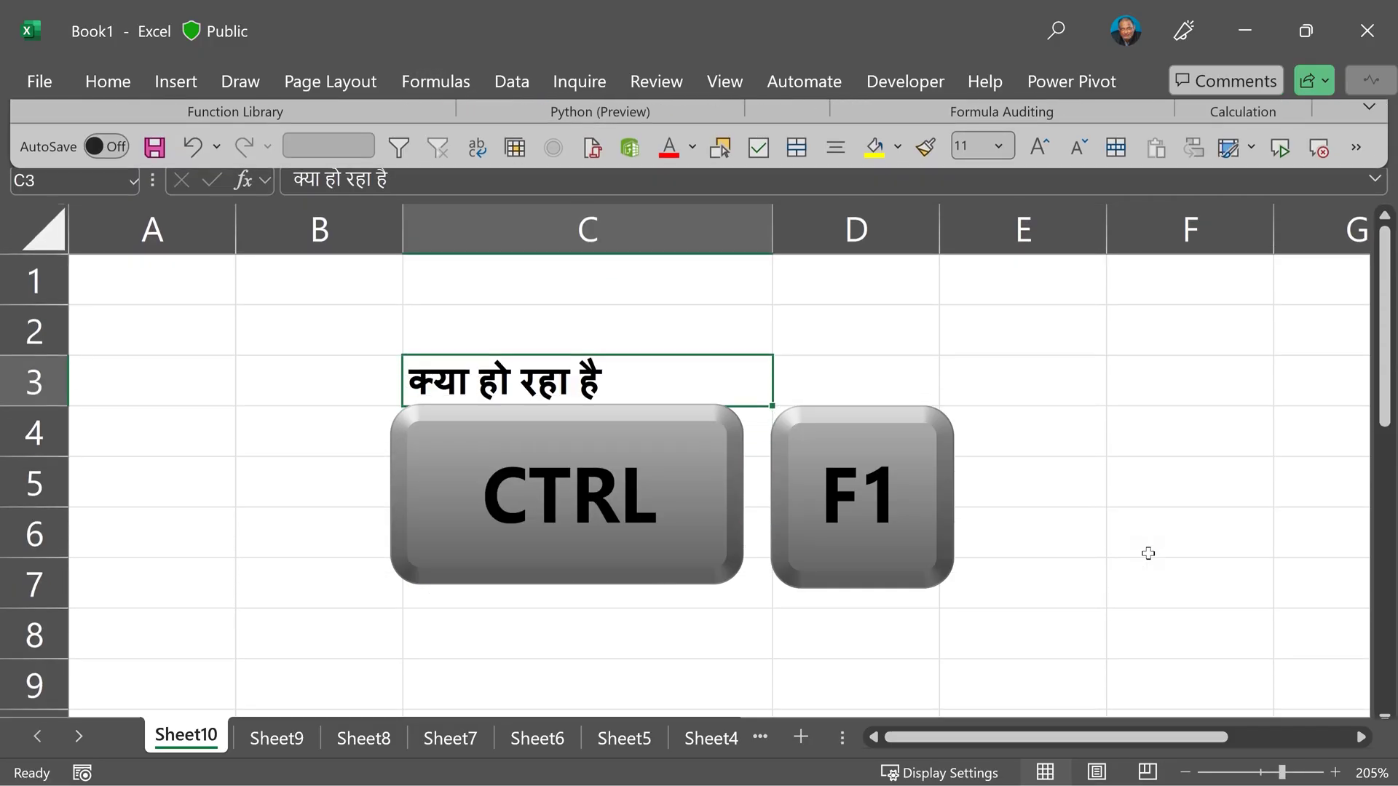
{"action": "key", "text": "ctrl+F1"}
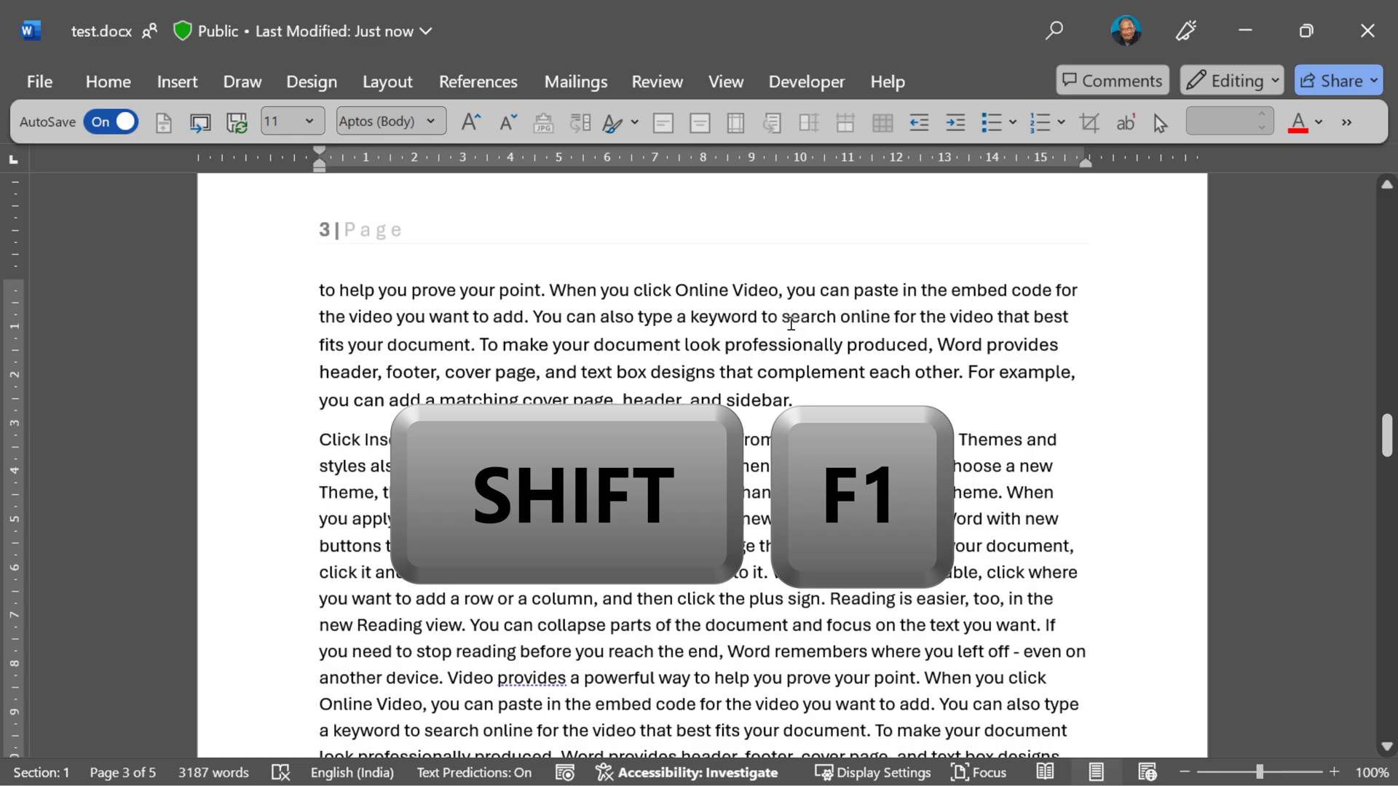
Show Reveal Formatting for 'point': Aptos 11 pt, Mangal complex-script font, Hindi language
{"action": "key", "text": "shift+F1"}
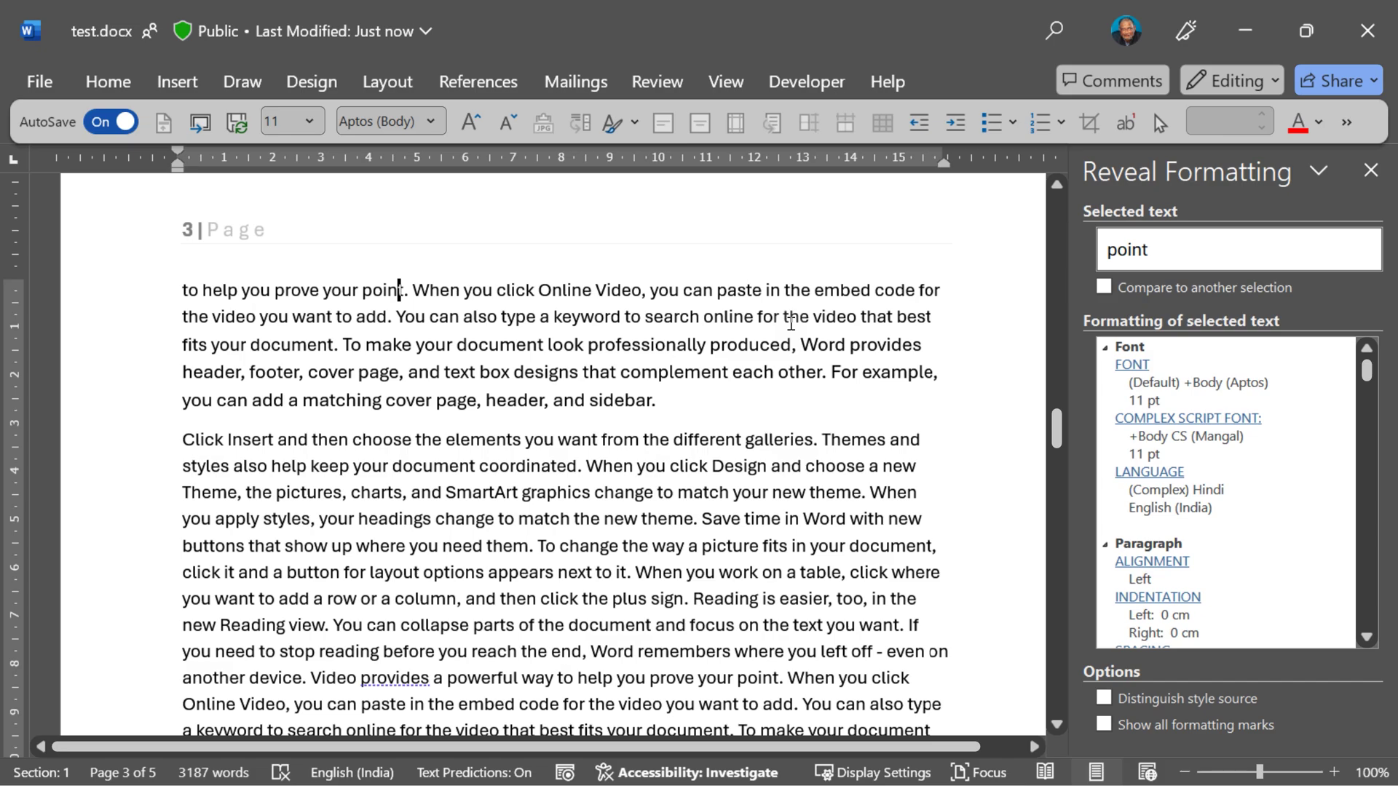
Compare 'point' with a Hindi sample passage, revealing 11 pt versus 11.5 pt fonts
{"action": "left_click", "coordinate": [1103, 287]}
{"action": "left_click", "coordinate": [579, 379]}
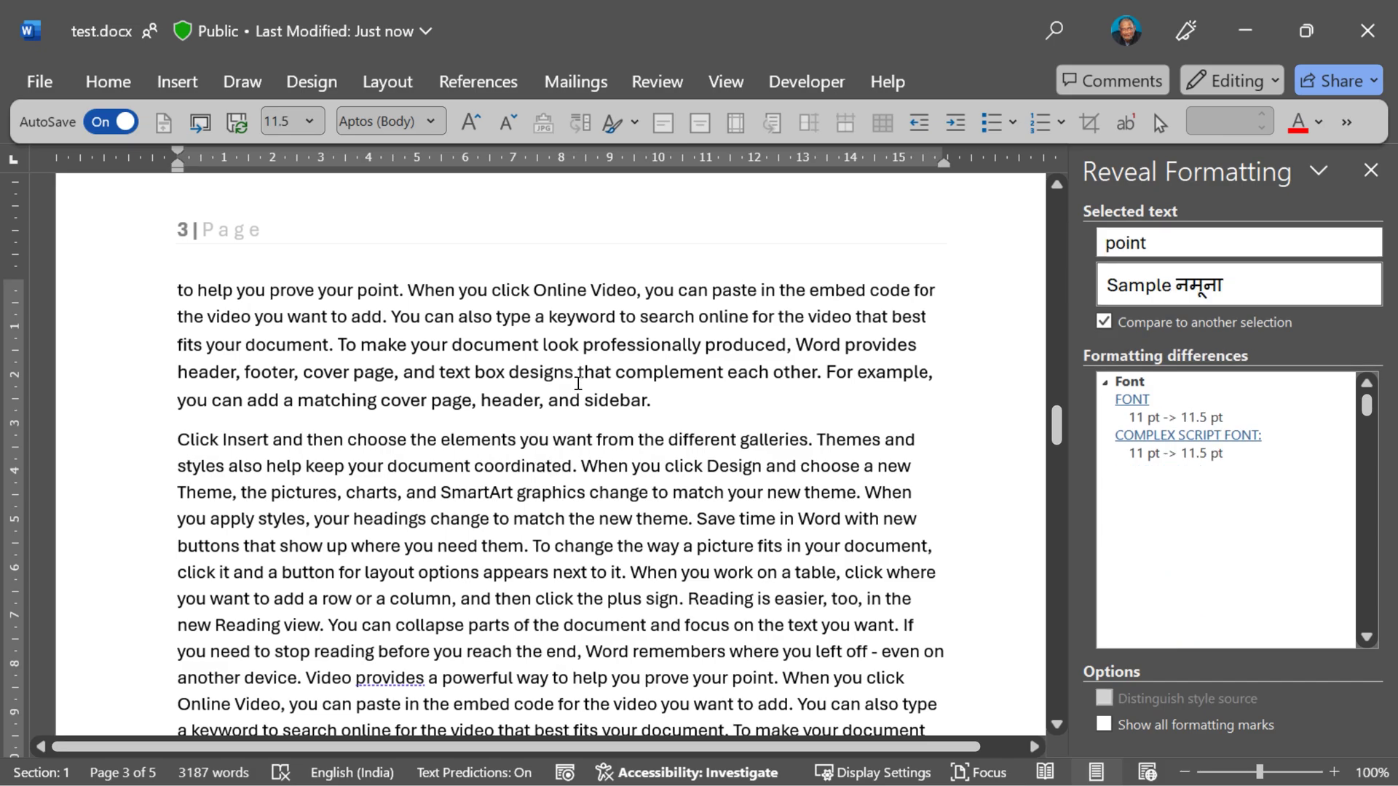